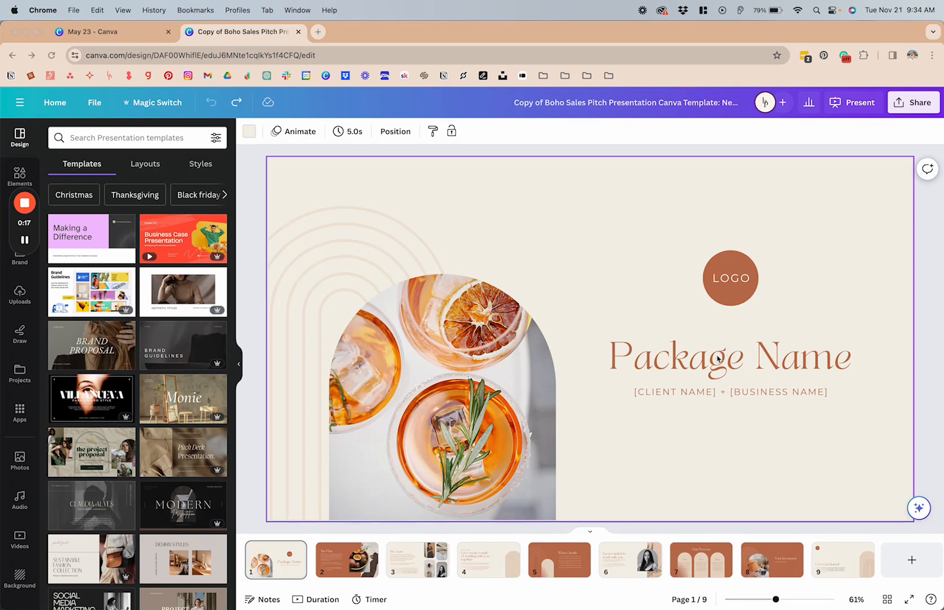
Review the heading text on page 1 and on page 2 of the presentation.
left_click(740, 364)
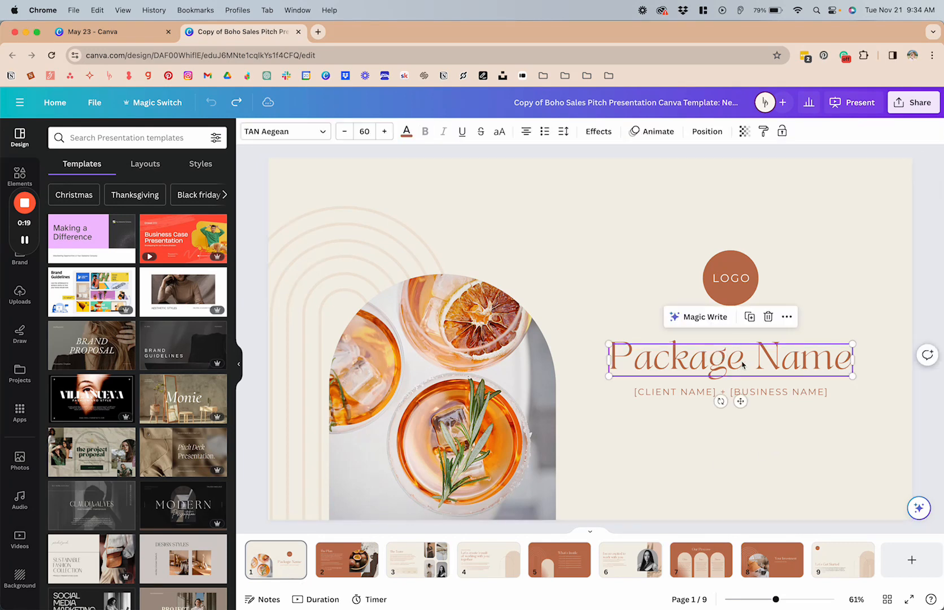
left_click(349, 580)
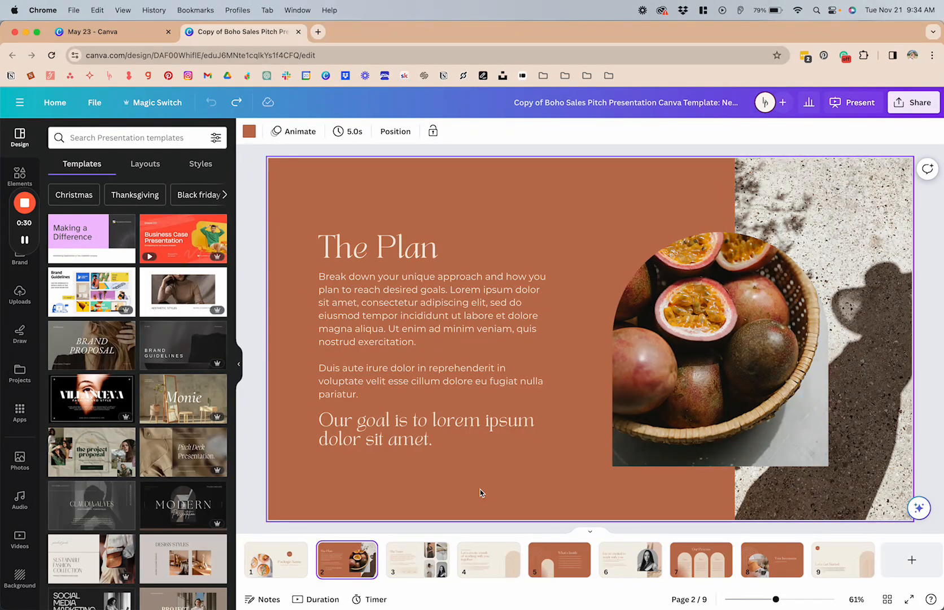
left_click(289, 572)
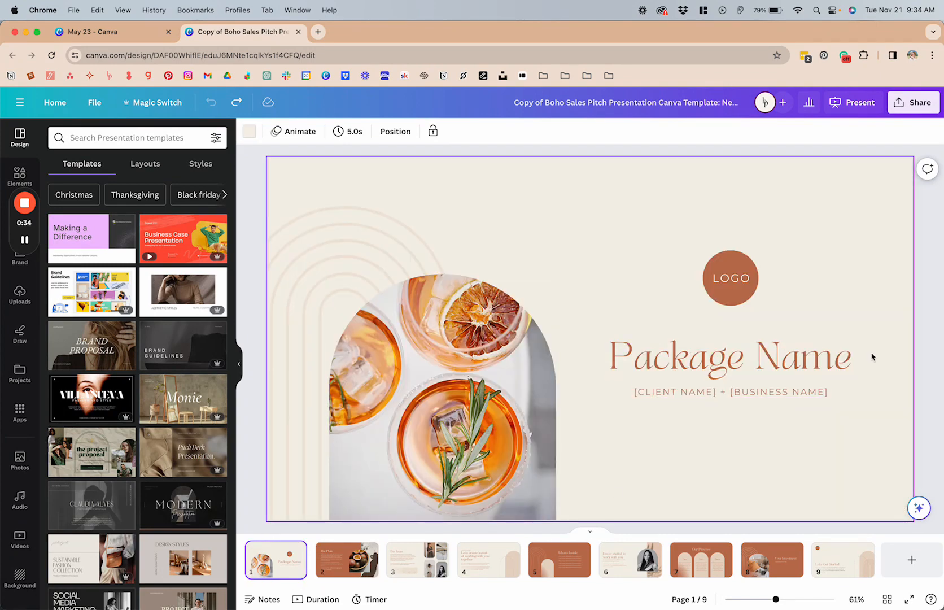
Change the "Package Name" heading's font to TAN Harmoni and replace TAN Aegean with it across the whole design.
left_click(778, 360)
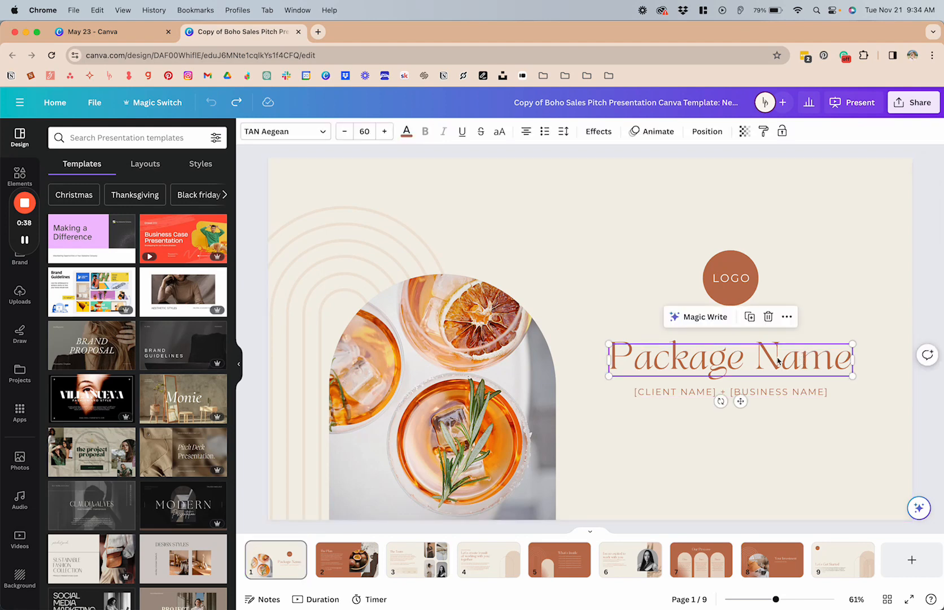
left_click(298, 136)
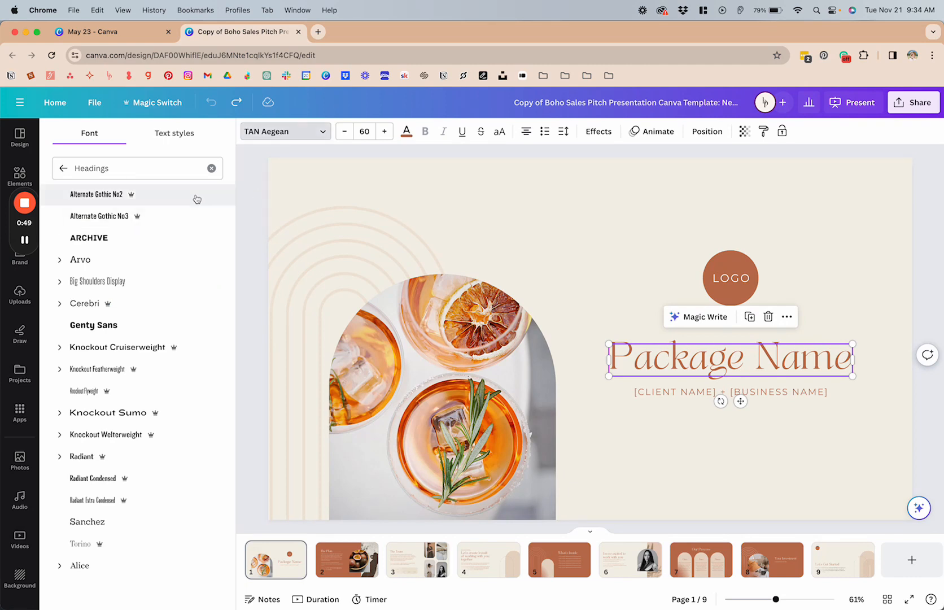
left_click(63, 168)
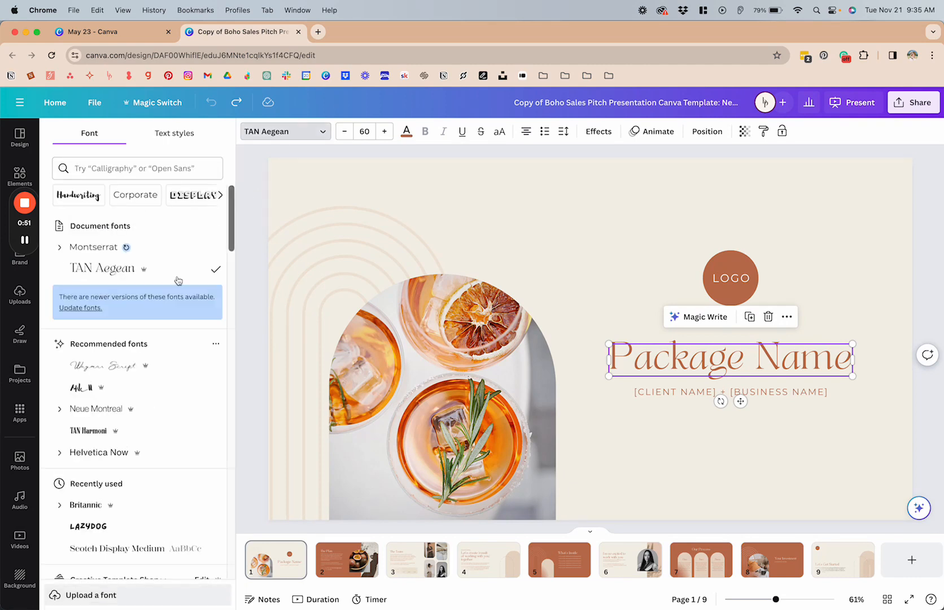
scroll(151, 323, "down", 4)
scroll(151, 322, "up", 6)
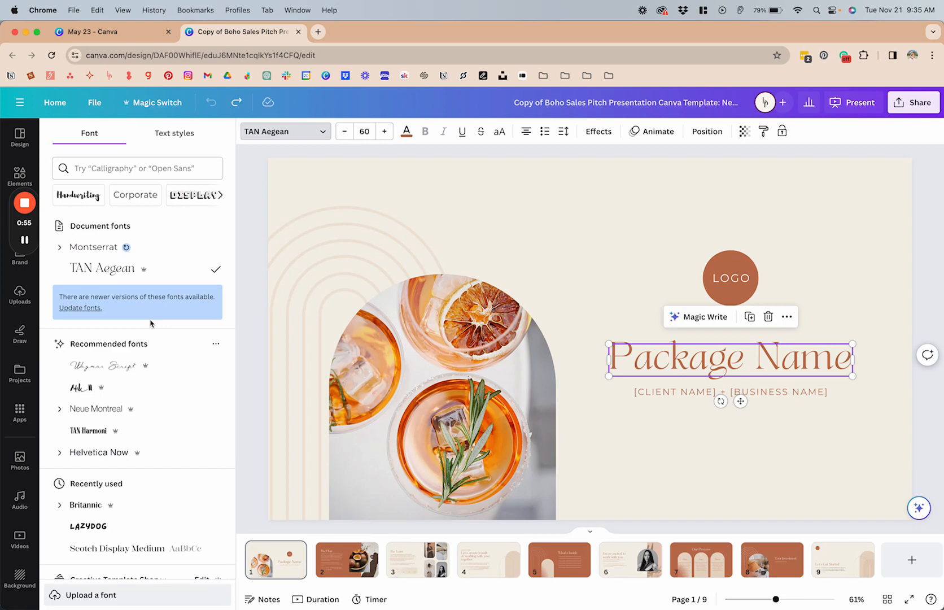
mouse_move(146, 274)
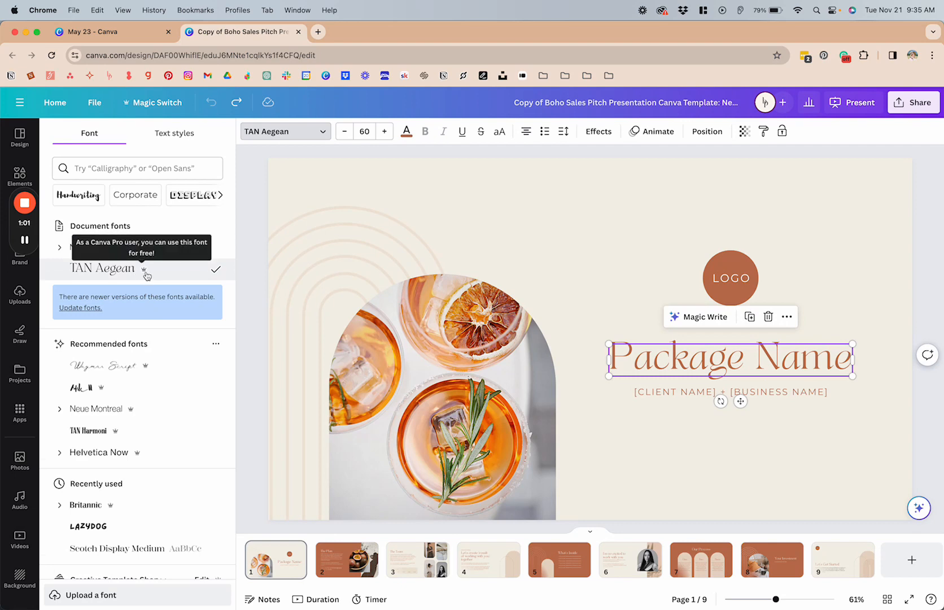
scroll(146, 275, "down", 1)
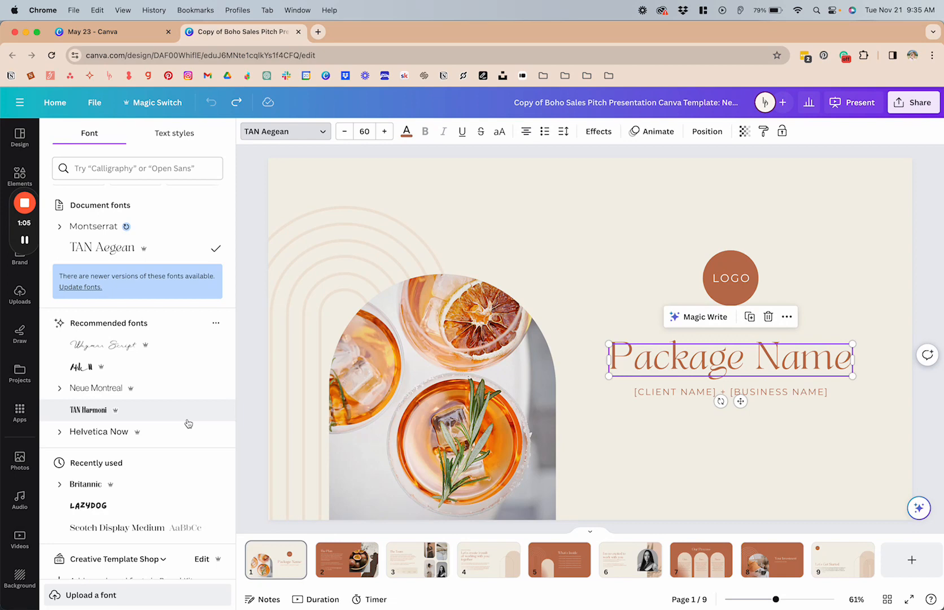
scroll(189, 424, "down", 5)
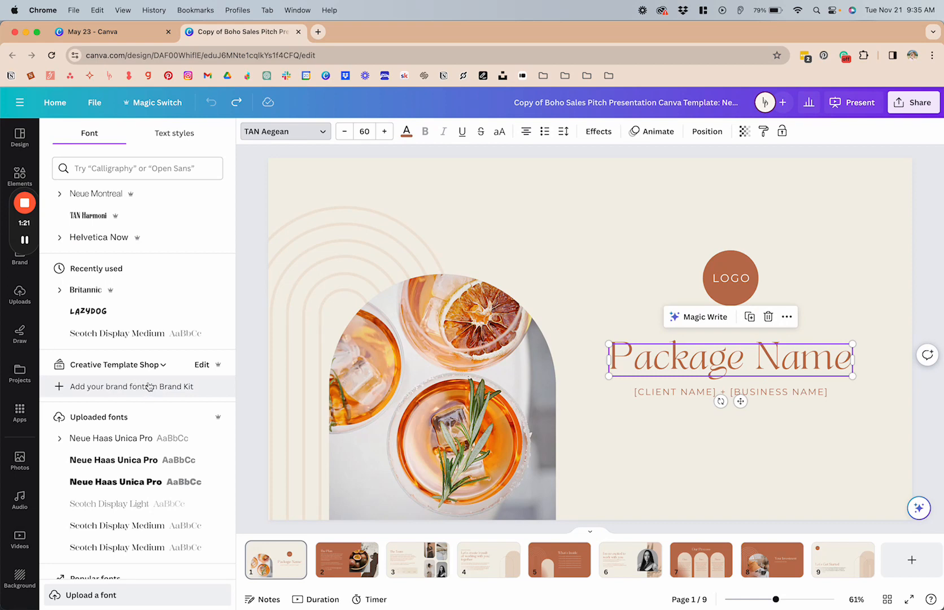
scroll(148, 385, "up", 8)
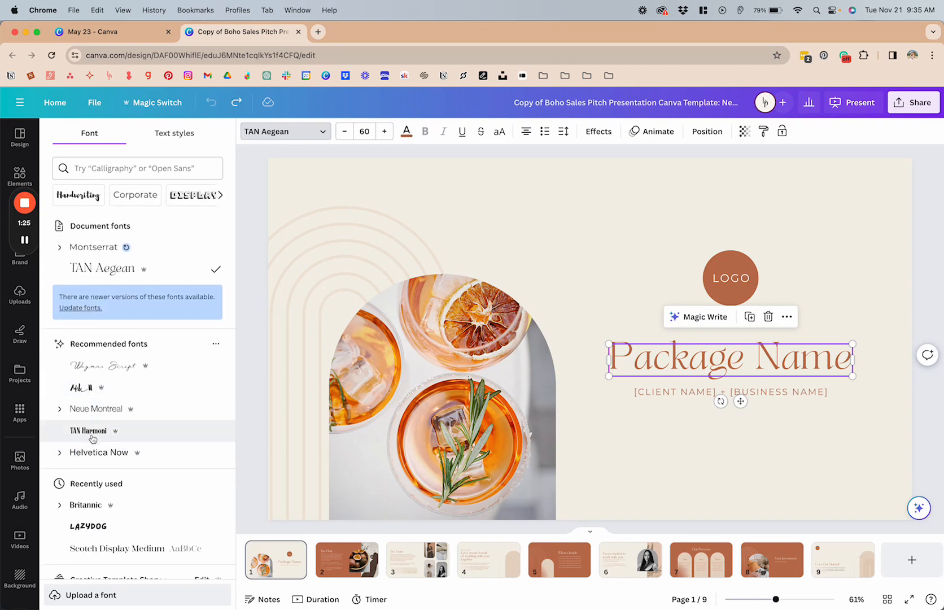
left_click(89, 431)
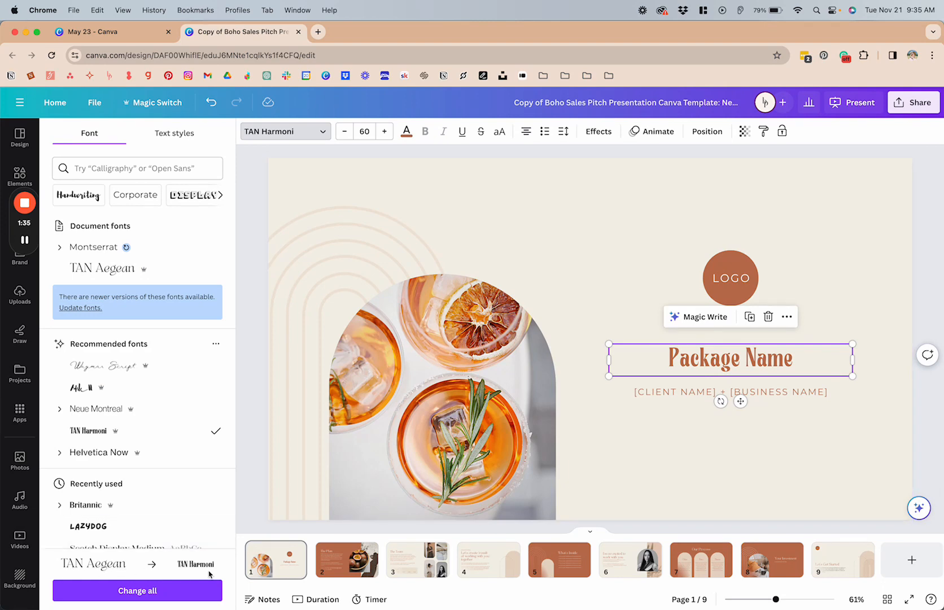
left_click(179, 591)
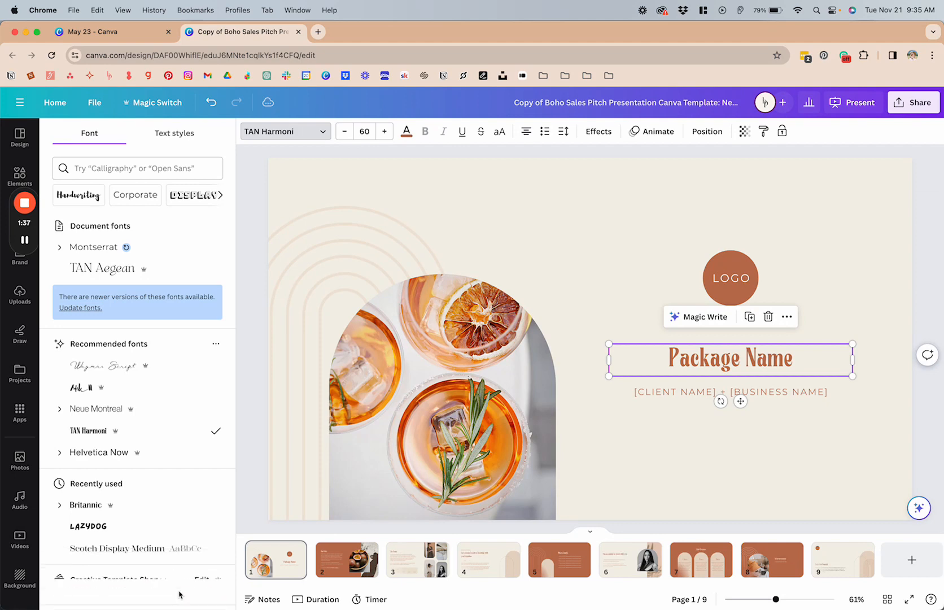
Check the headings on pages 2 to 5 for the new font.
left_click(342, 575)
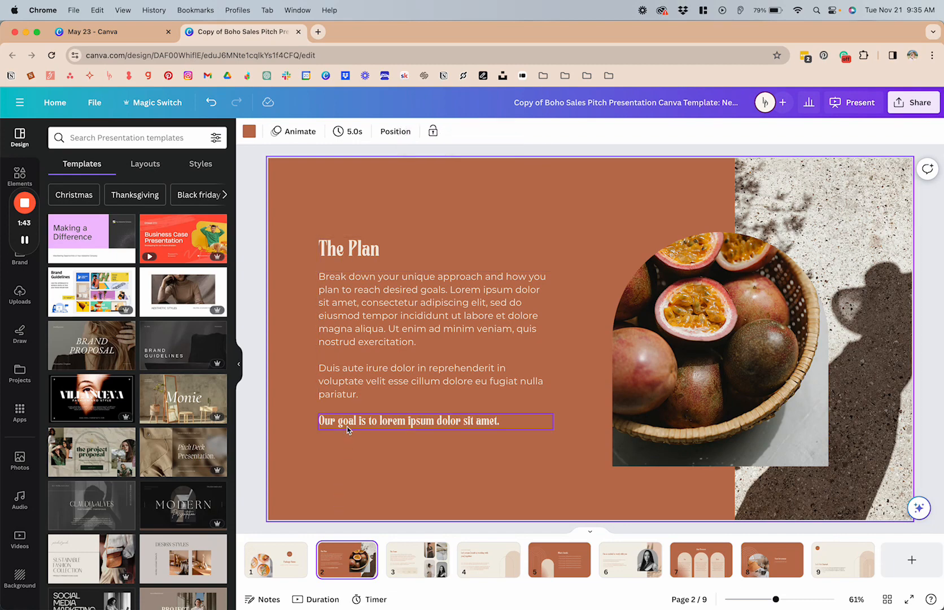
left_click(406, 564)
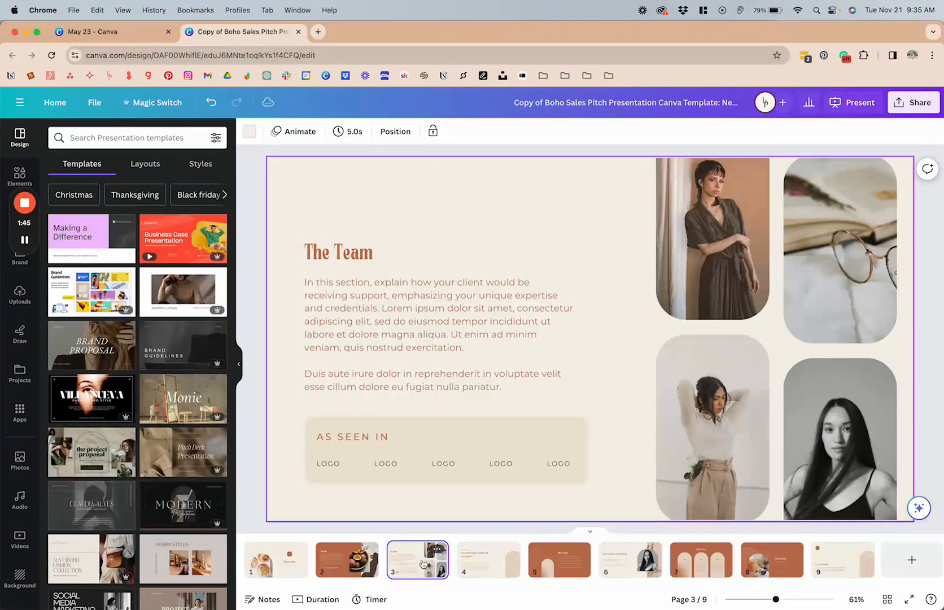
left_click(484, 566)
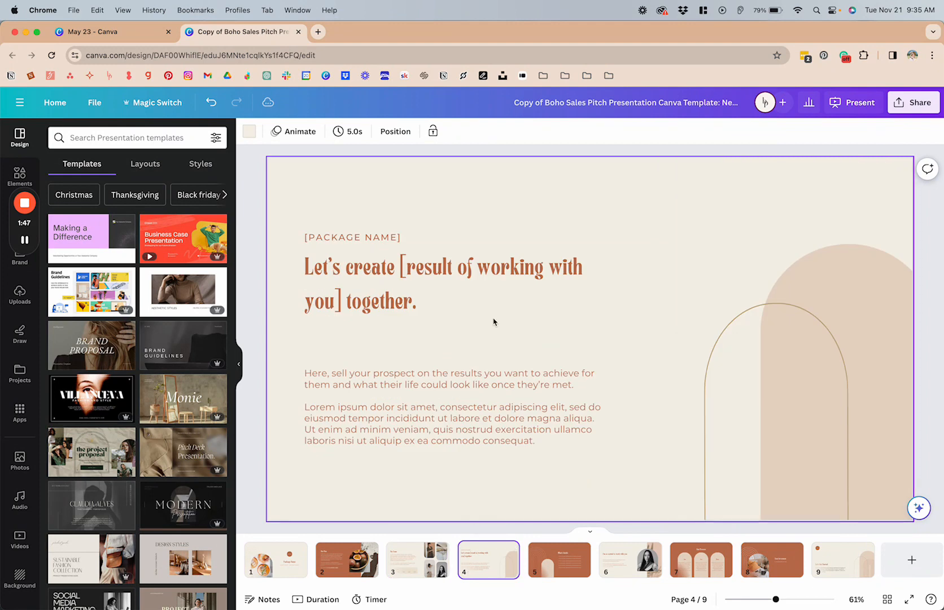
left_click(562, 558)
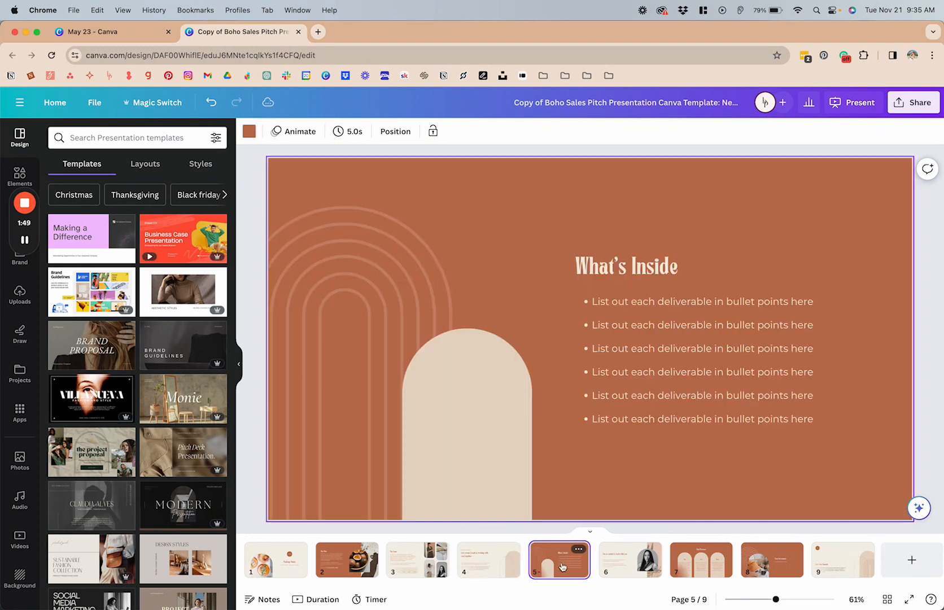
Enlarge the "Package Name" heading on page 1 to font size 75 and then to 80.
left_click(274, 568)
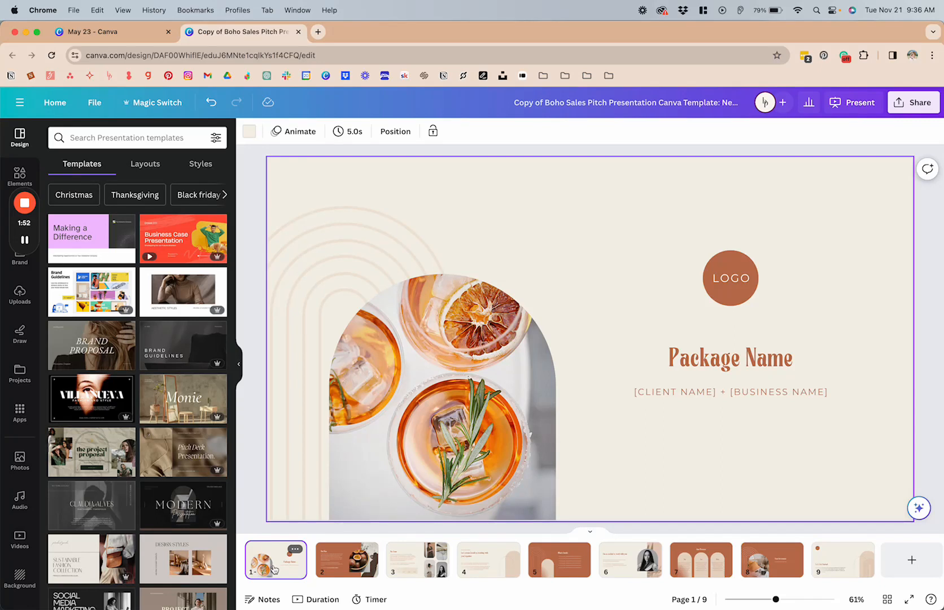
left_click(699, 358)
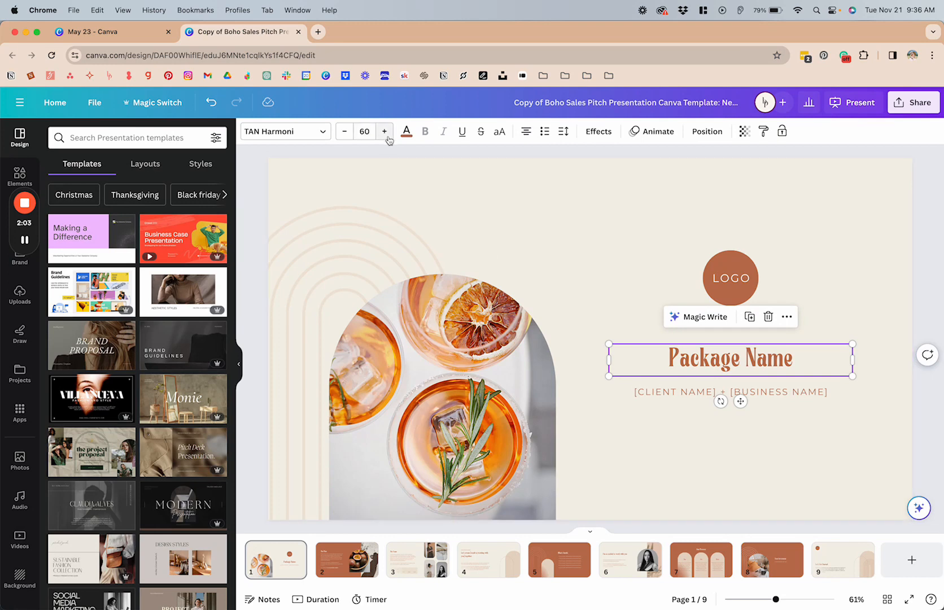
left_click(358, 131)
type("75")
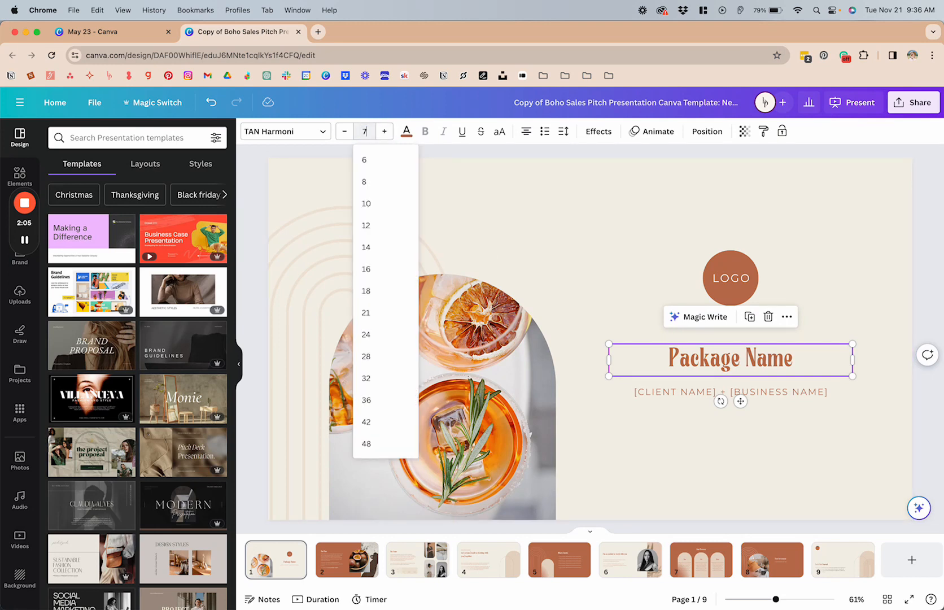
key("Return")
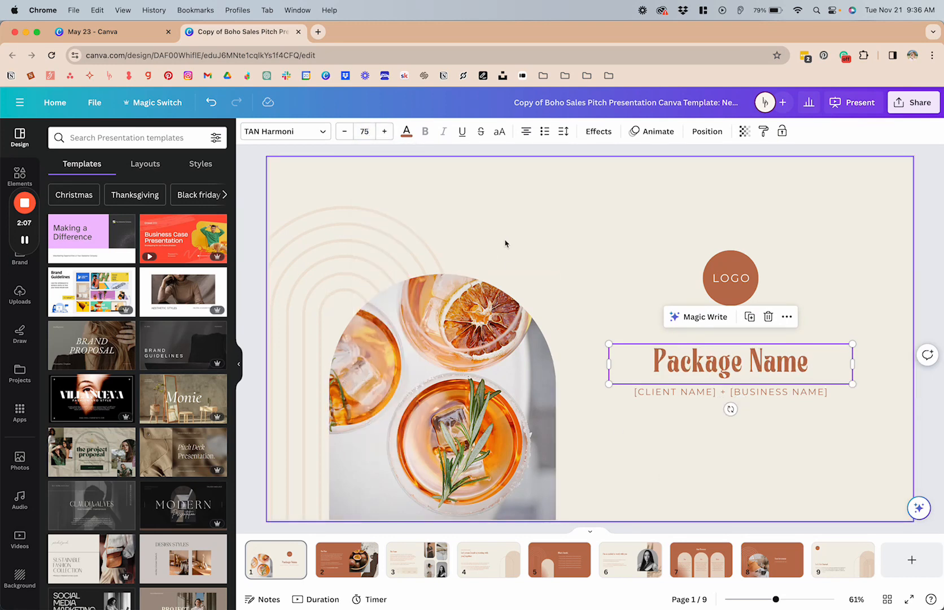
left_click(364, 130)
type("80")
key("Return")
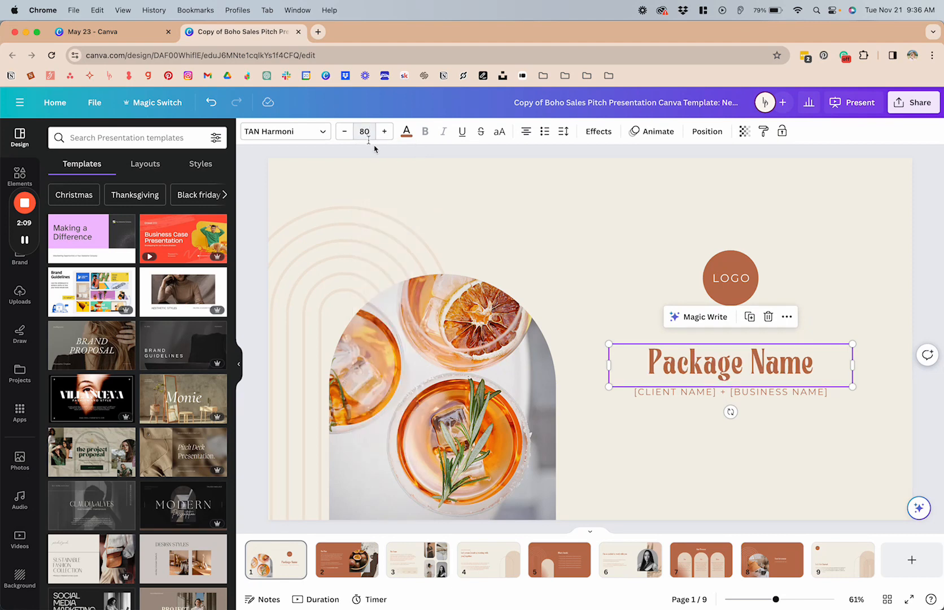
left_click(747, 407)
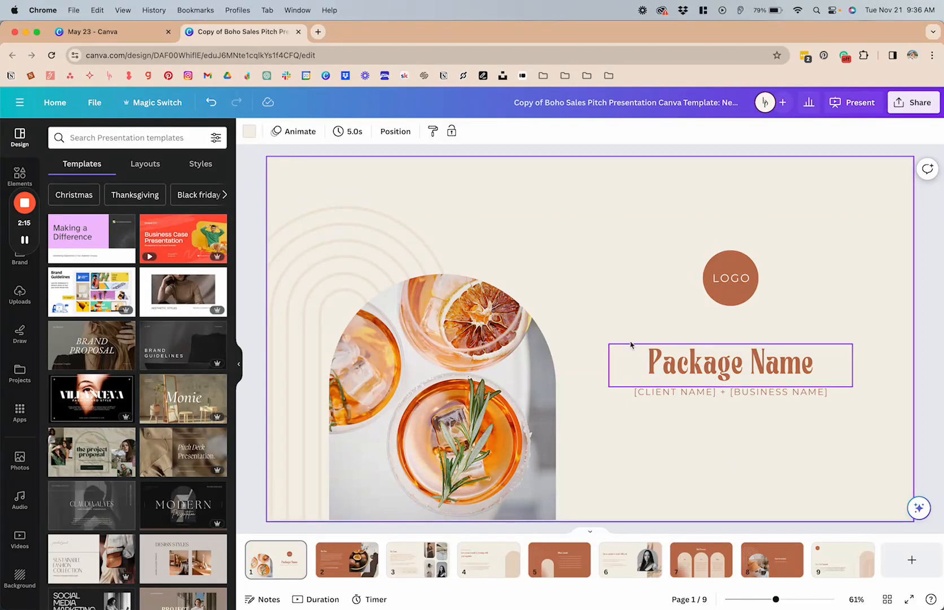
Compare the font size of the "Package Name" heading with that of "The Plan" heading on page 2.
left_click(713, 372)
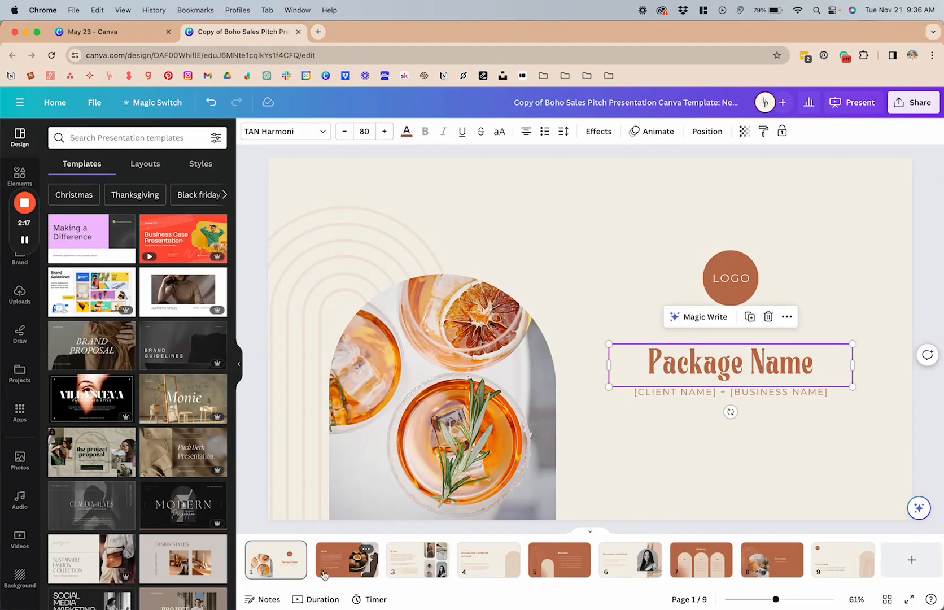
left_click(347, 559)
left_click(353, 249)
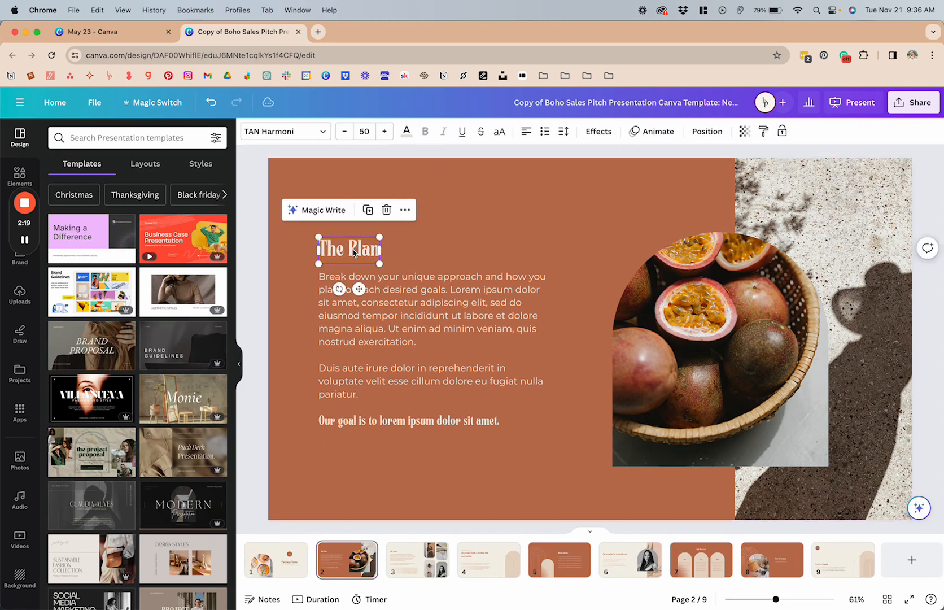
Set the "Package Name" heading on page 1 to font size 85.
left_click(295, 576)
left_click(711, 368)
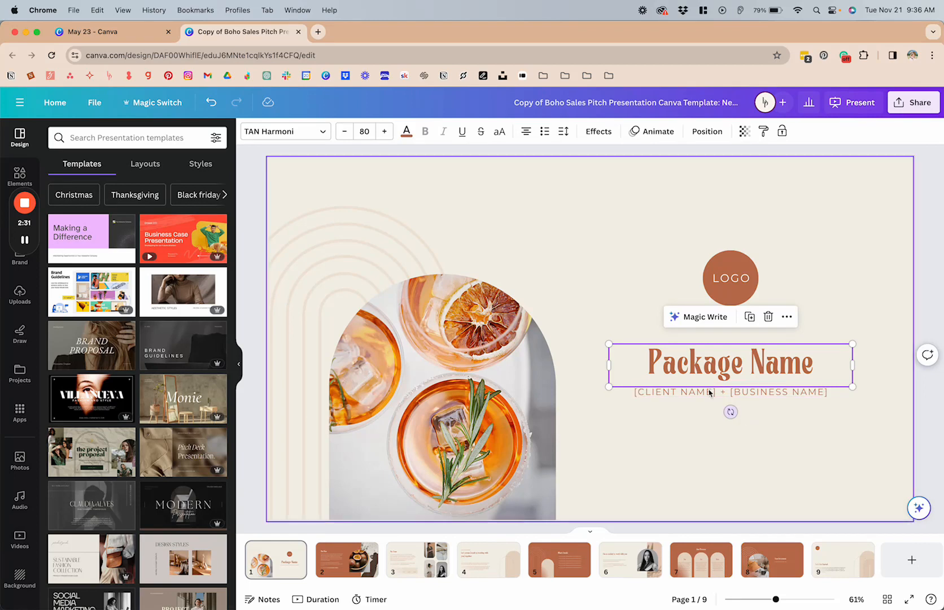
left_click(364, 131)
type("6")
key("Return")
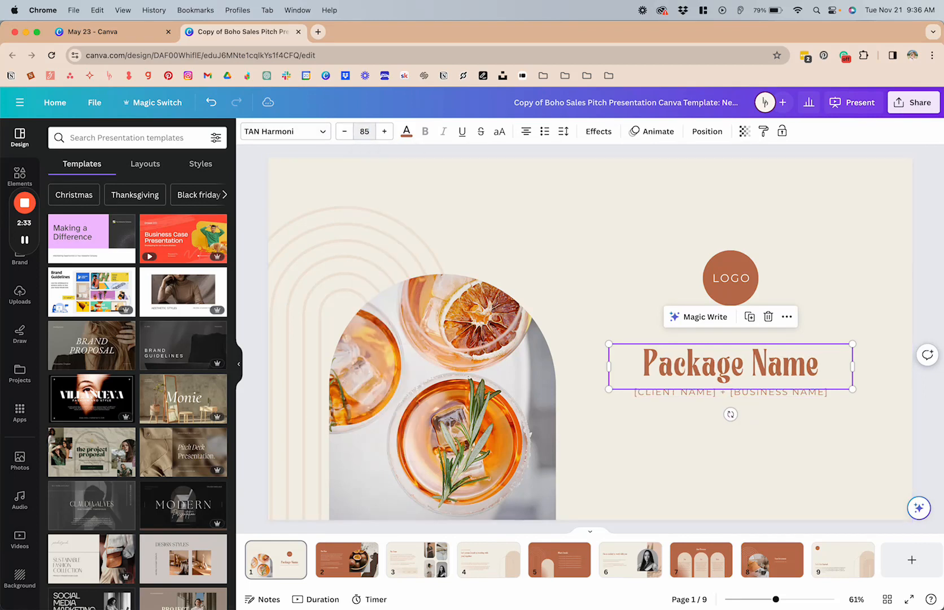
left_click(743, 433)
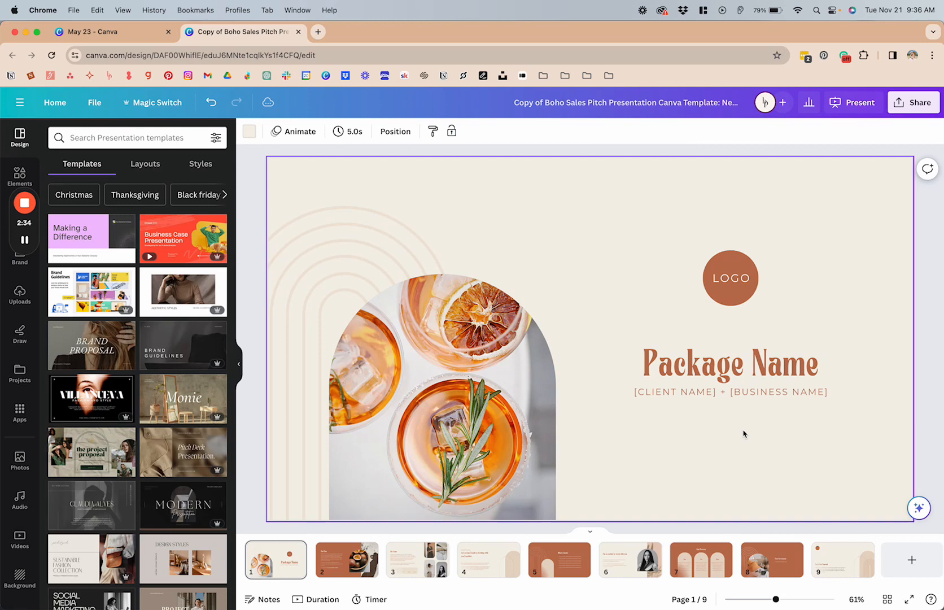
Check the font size of the "Your Investment" heading on page 8 against the page 1 title.
left_click(701, 375)
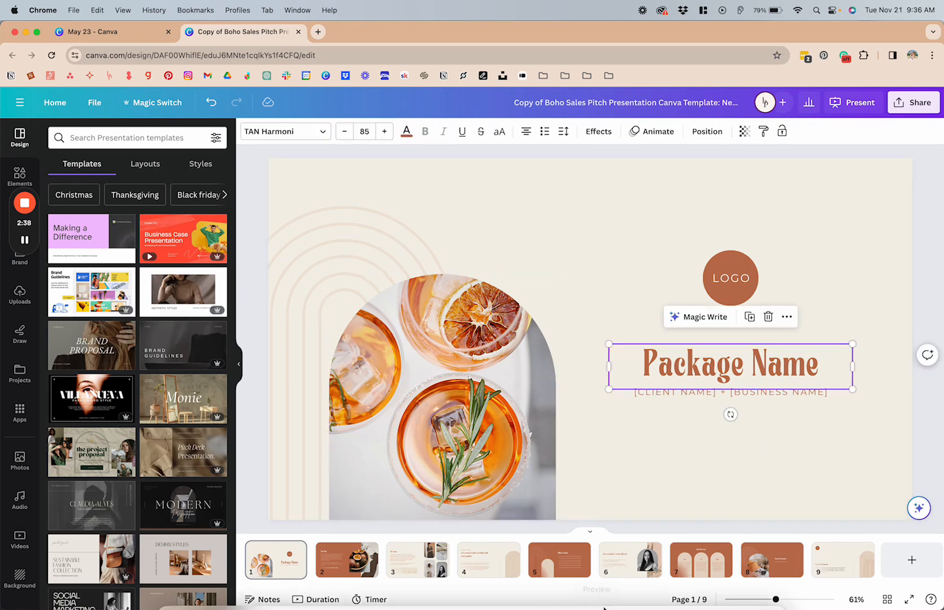
left_click(779, 563)
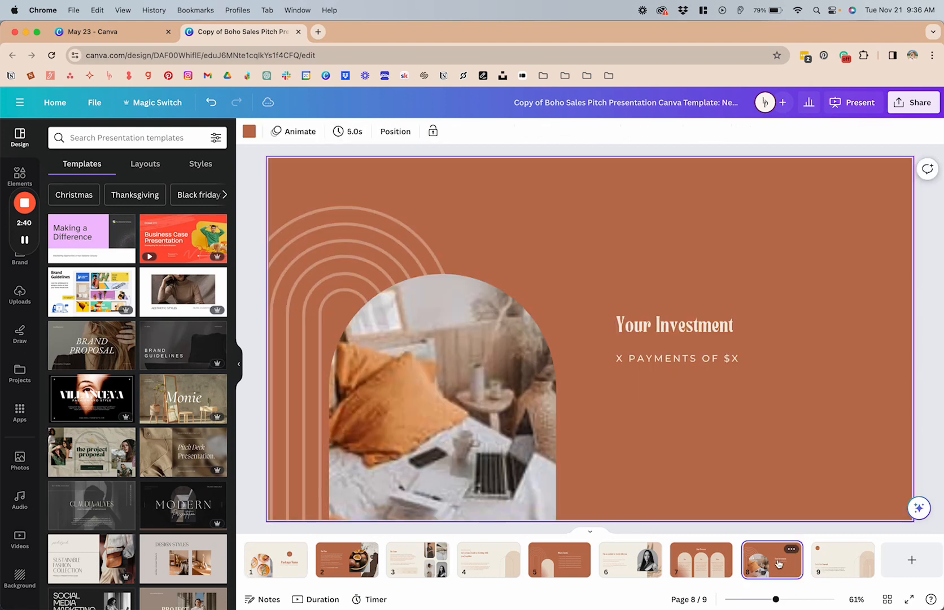
left_click(675, 325)
Set "The Plan" heading on page 2 to font size 65.
left_click(341, 570)
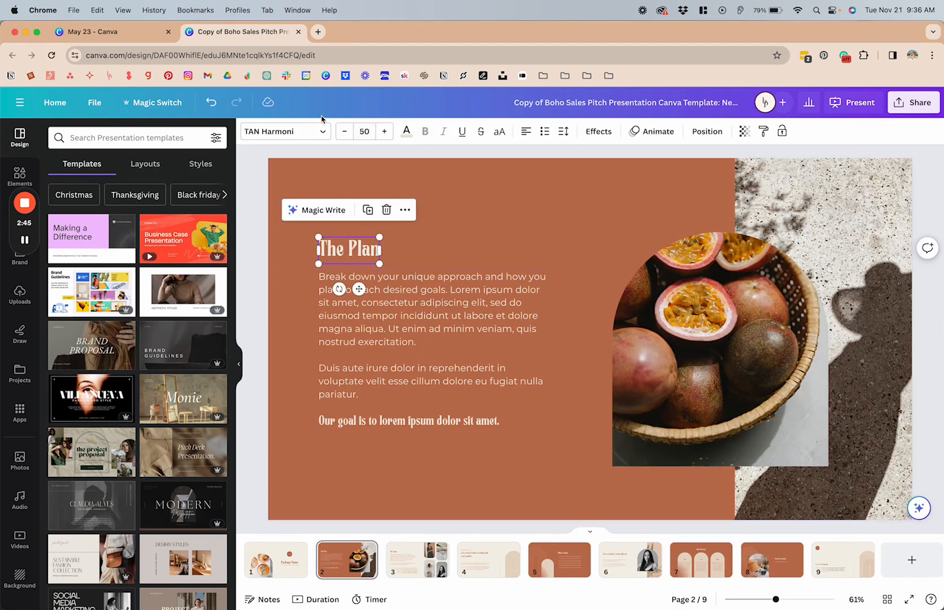
left_click(365, 131)
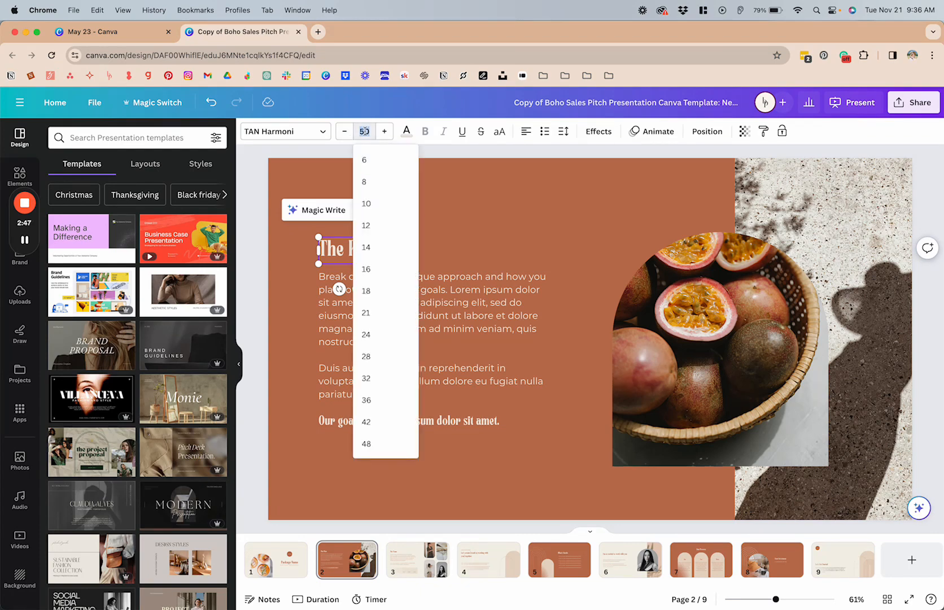
type("60")
key("Return")
left_click(295, 314)
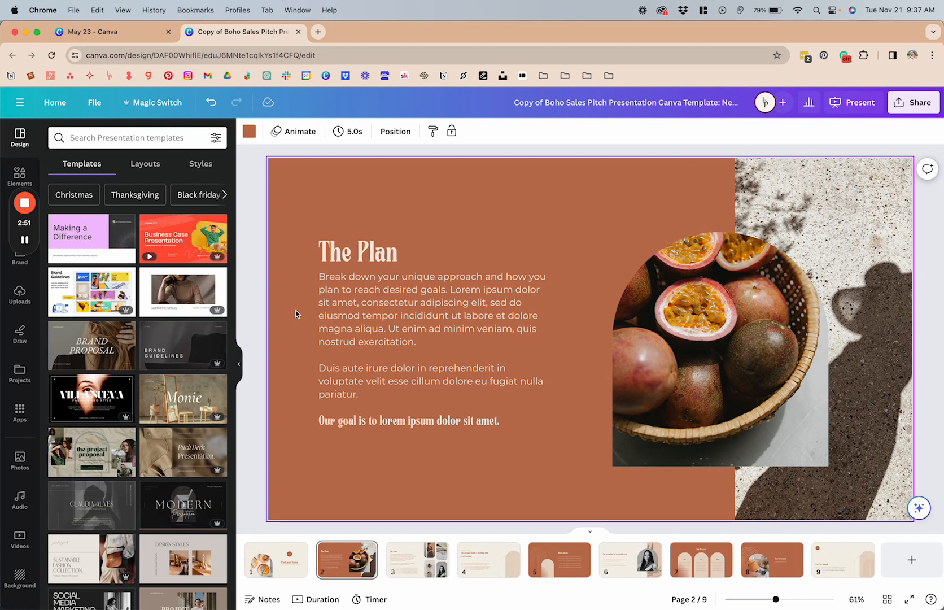
Copy the style of "The Plan" heading on page 2 onto the "What's Inside" heading on page 5.
left_click(379, 257)
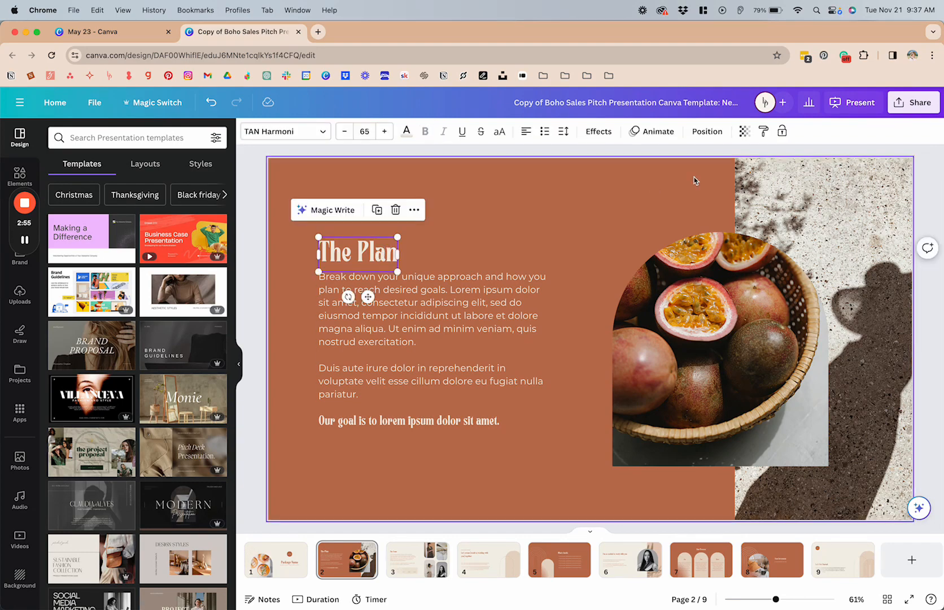
left_click(764, 132)
left_click(418, 559)
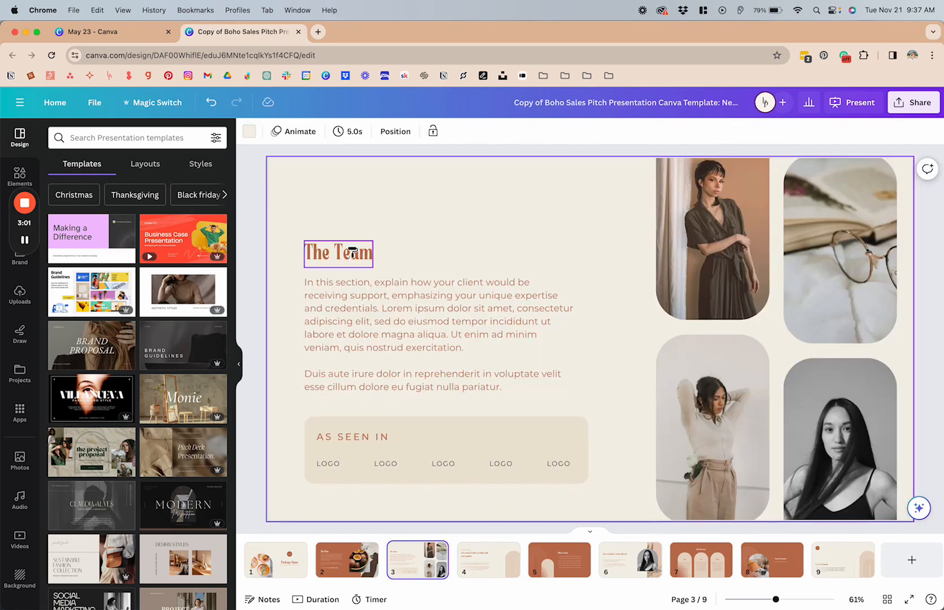
left_click(551, 566)
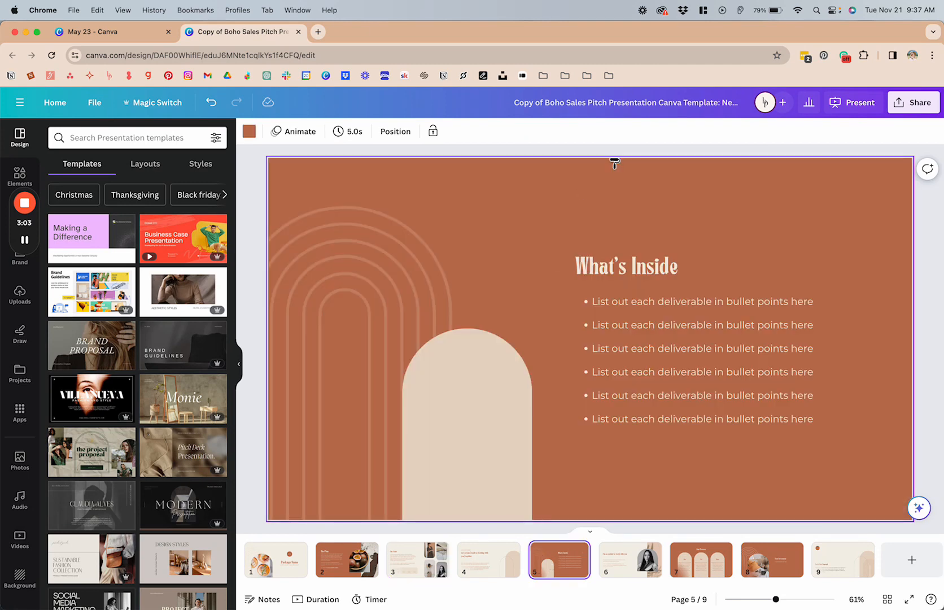
left_click(617, 267)
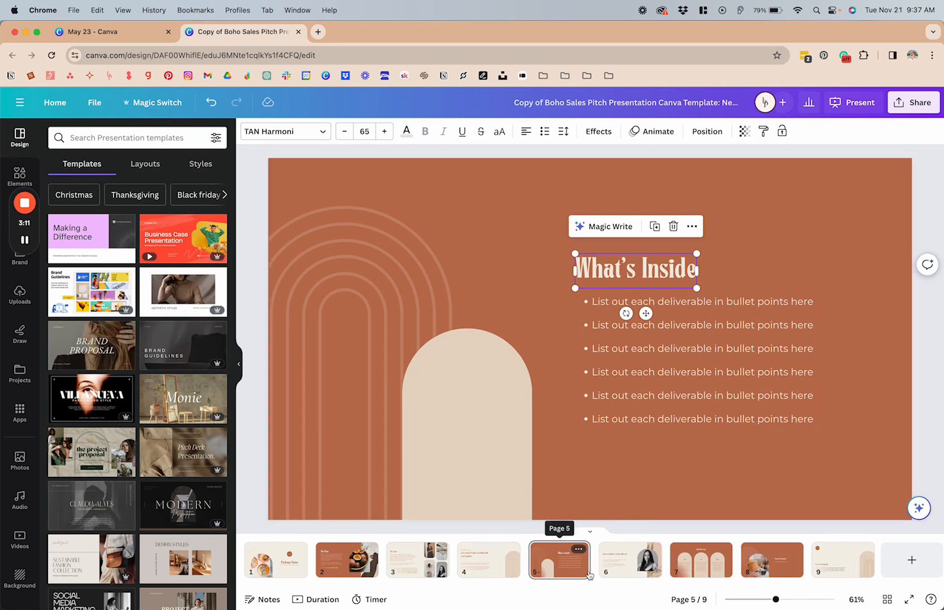
Copy the "What's Inside" heading style onto the "Your Investment" heading on page 8.
left_click(763, 131)
left_click(753, 576)
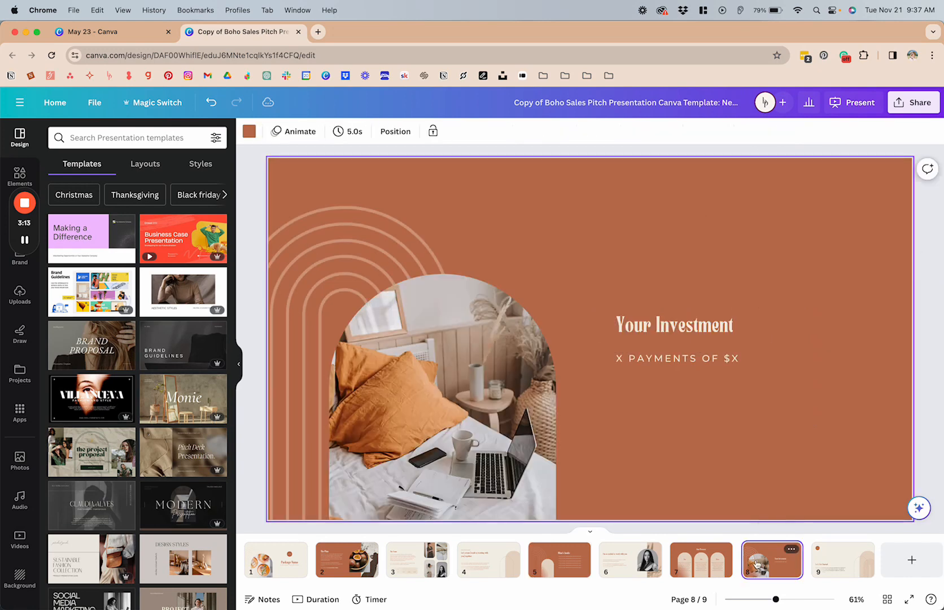
left_click(646, 333)
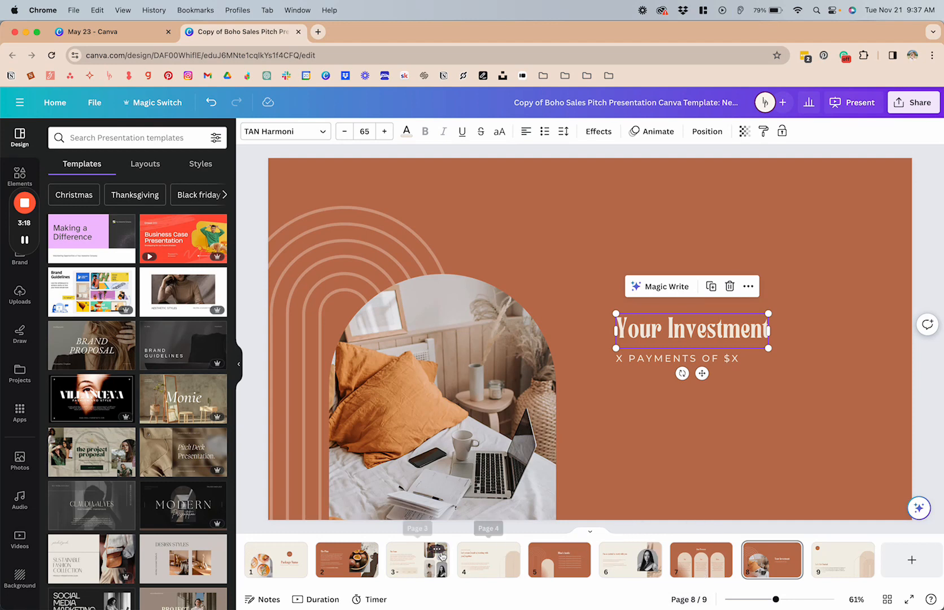
Set the "Our Process" heading on page 7 to font size 65.
left_click(418, 565)
left_click(354, 255)
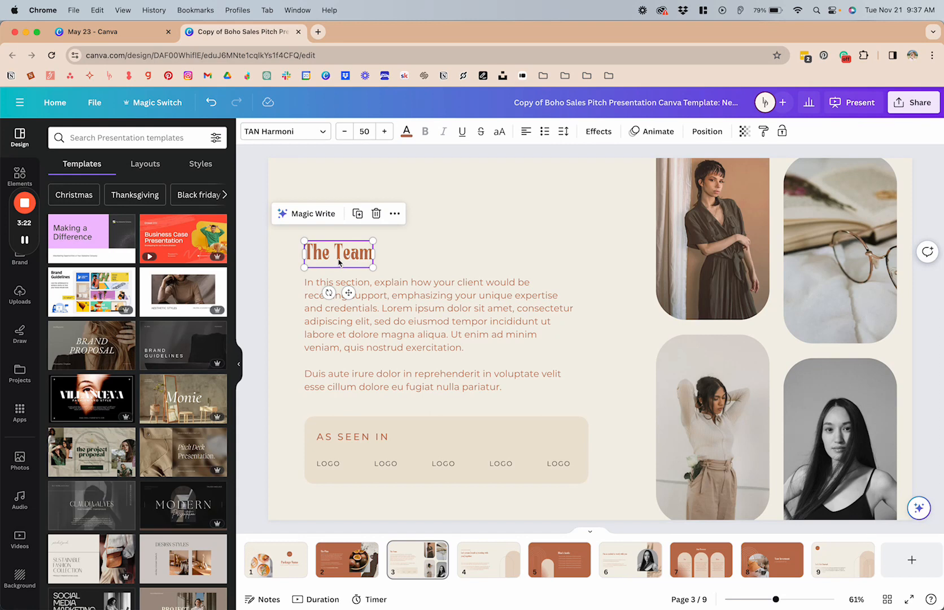
left_click(705, 565)
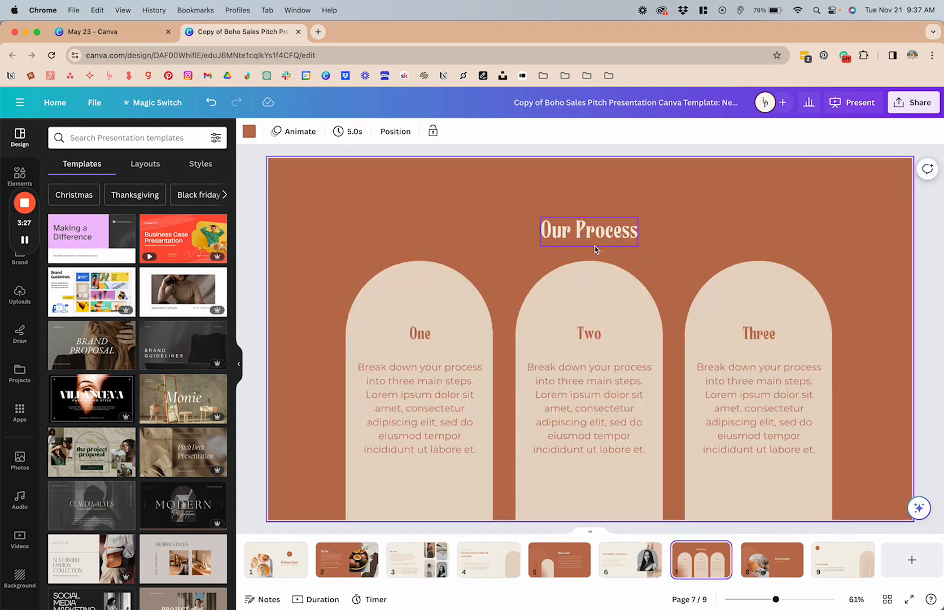
left_click(616, 234)
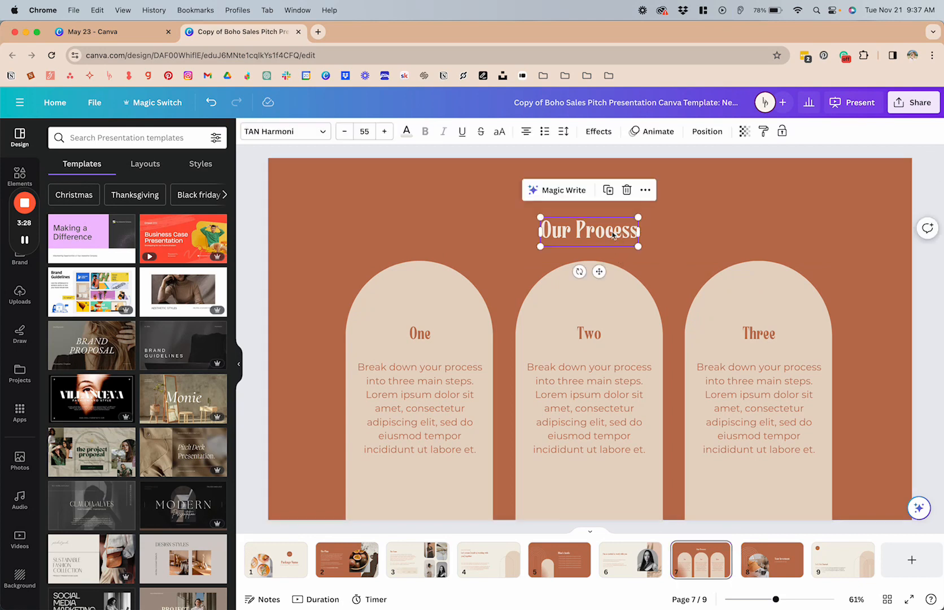
left_click(361, 128)
type("6")
key("Return")
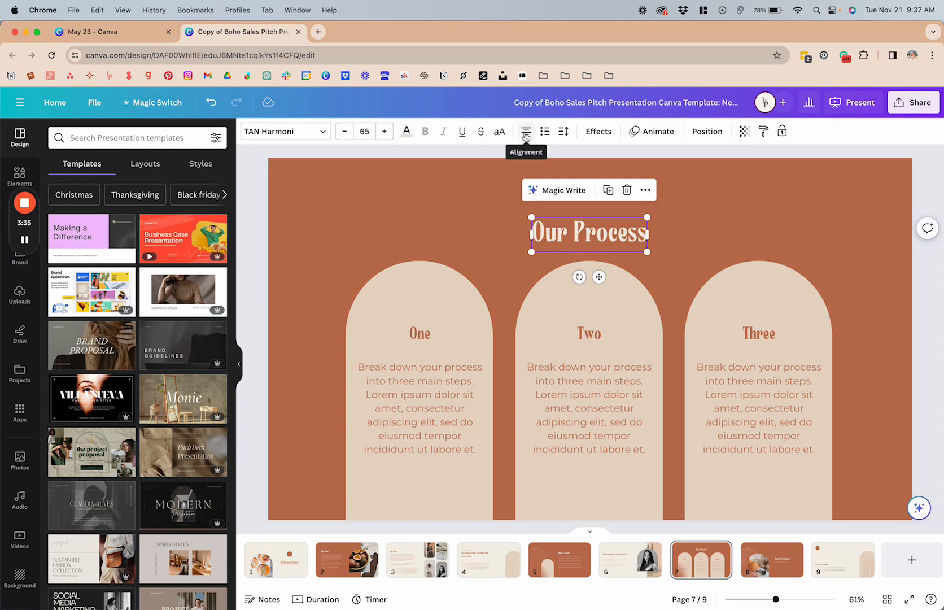
Copy the "Your Investment" style onto the "I'm so excited to work with you" heading on page 6 and recolor that heading terracotta.
left_click(769, 556)
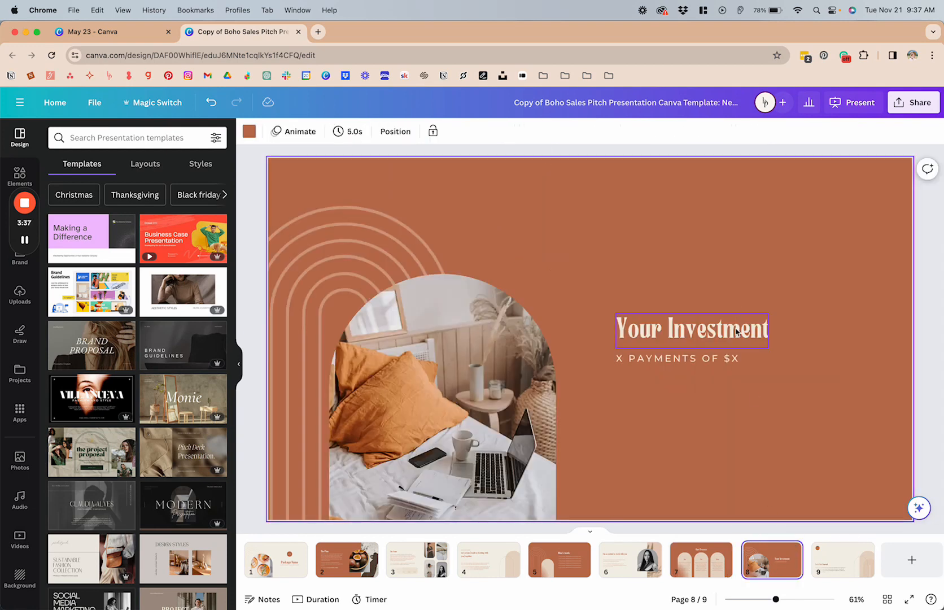
left_click(736, 331)
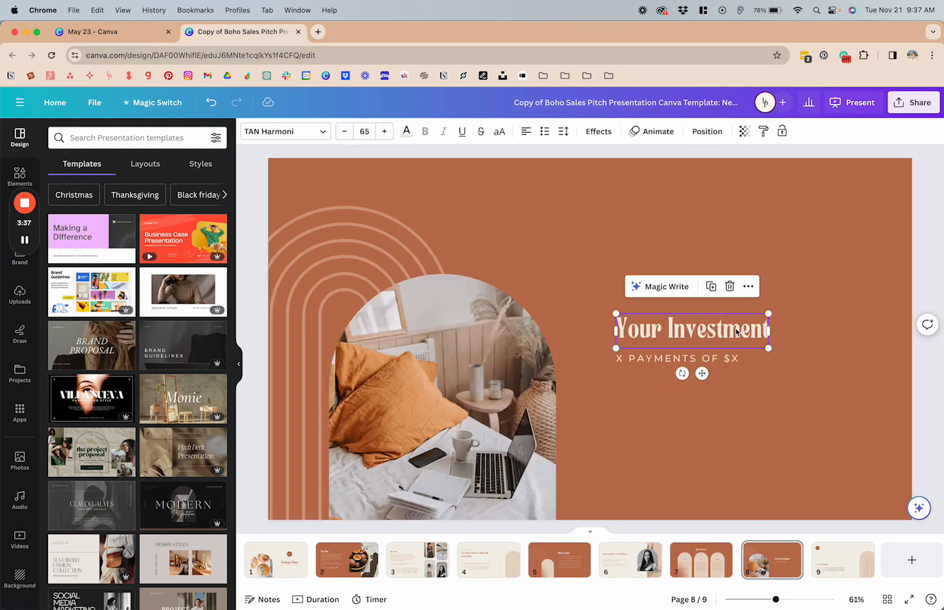
left_click(762, 131)
left_click(627, 565)
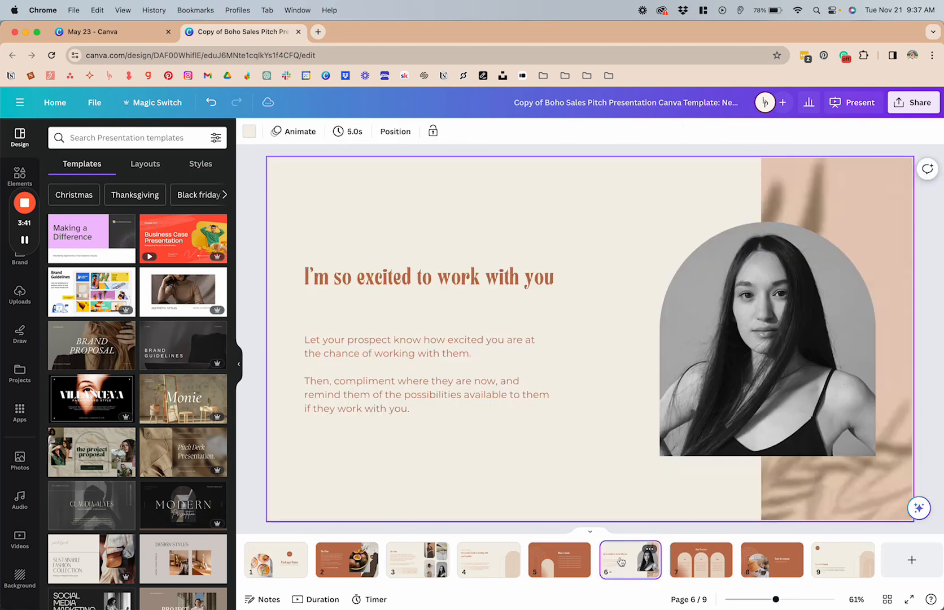
left_click(466, 293)
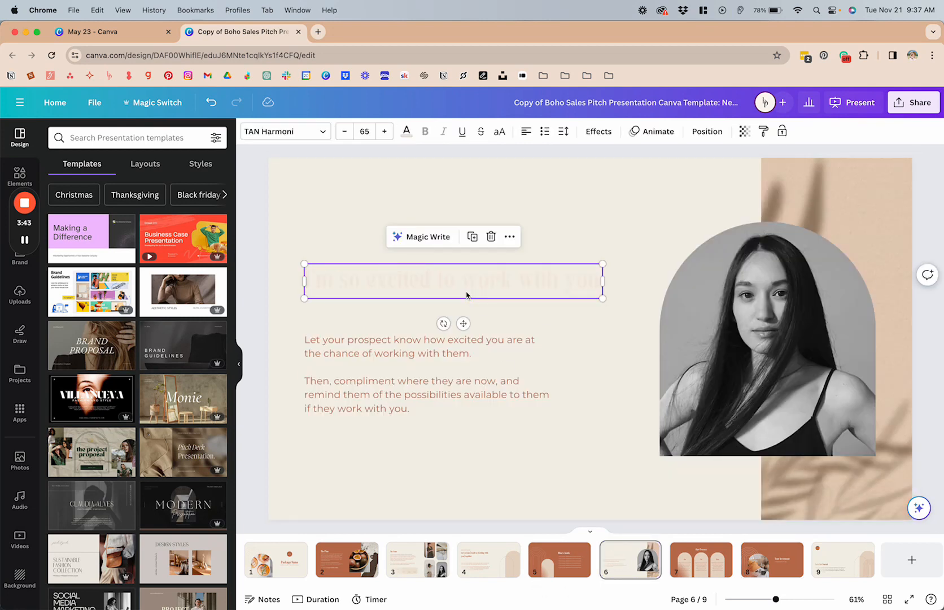
left_click(406, 131)
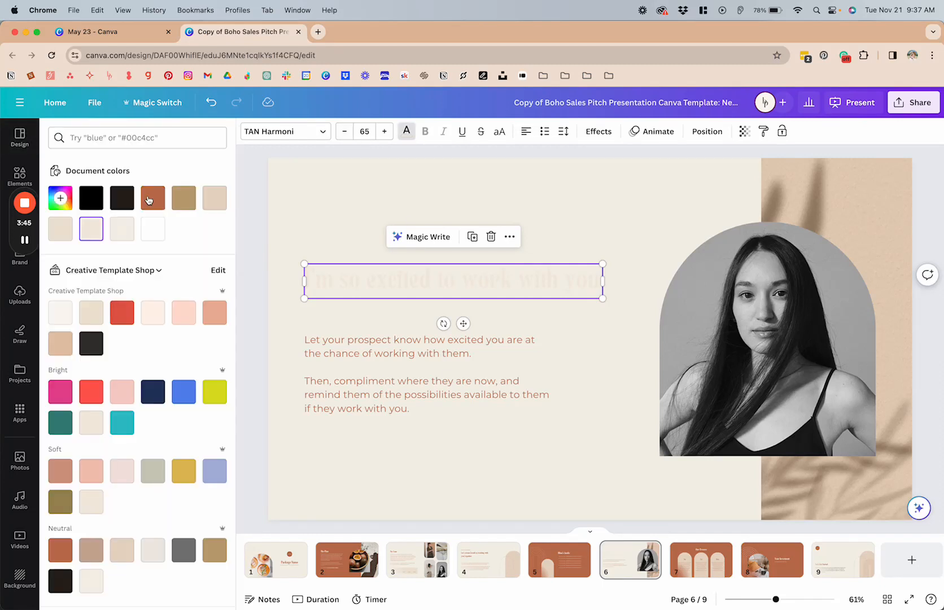
left_click(153, 197)
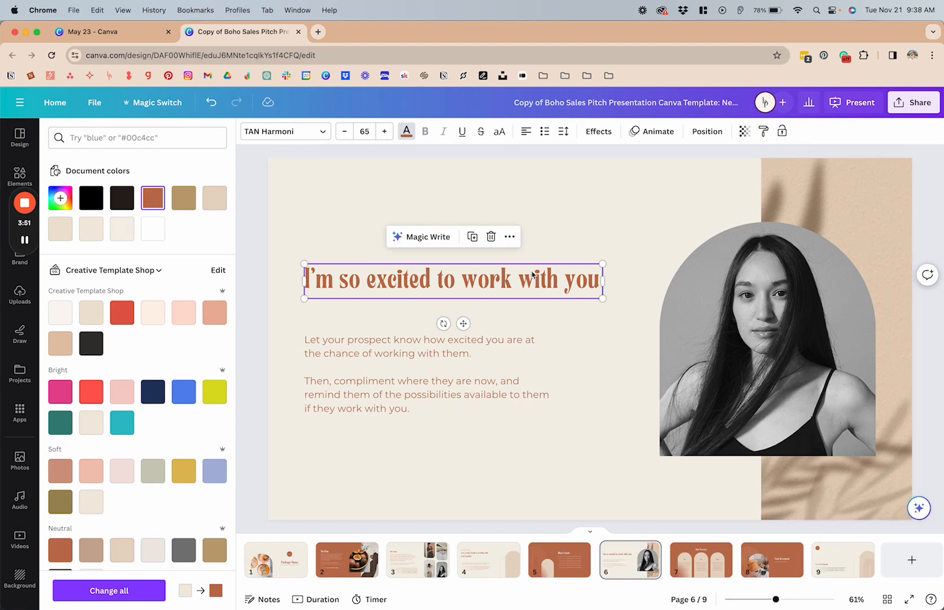
Copy the page 6 heading style onto the "Let's create" heading on page 4 and "The Team" heading on page 3.
left_click(763, 131)
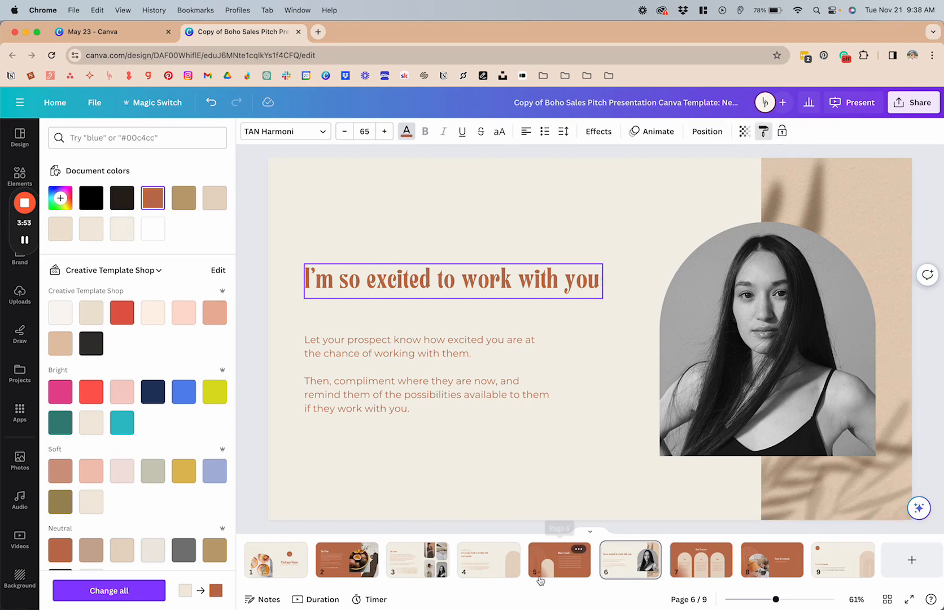
left_click(488, 559)
left_click(416, 286)
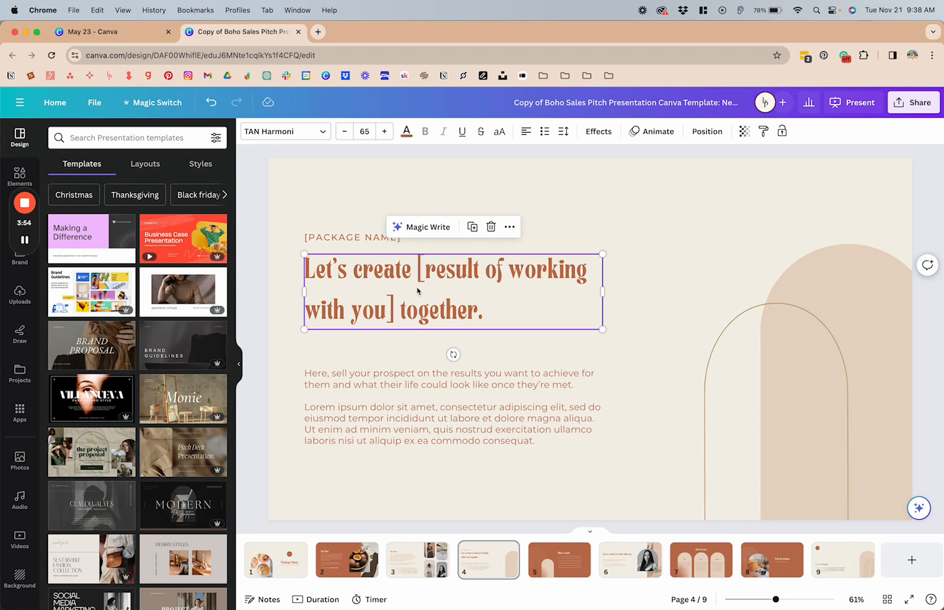
left_click(418, 572)
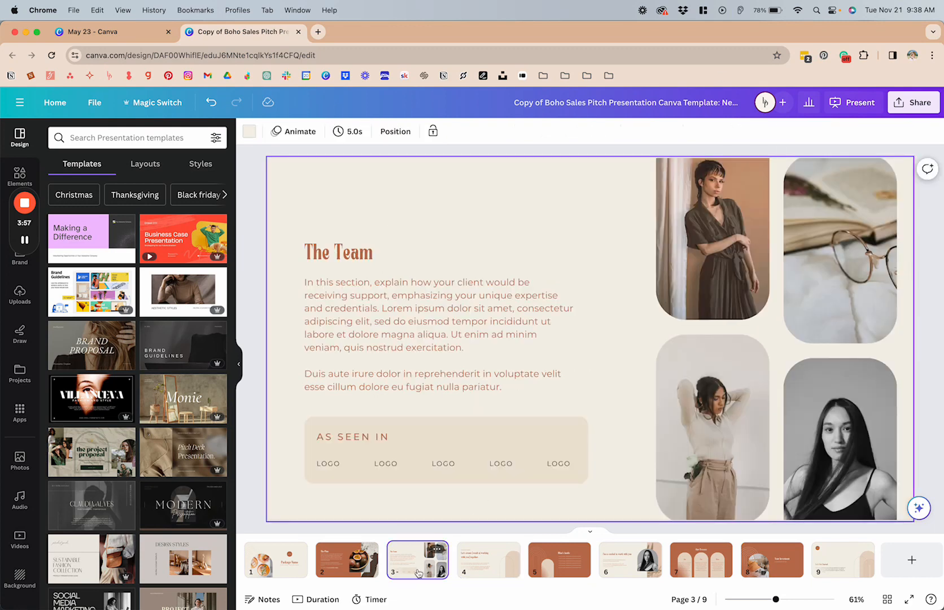
left_click(342, 252)
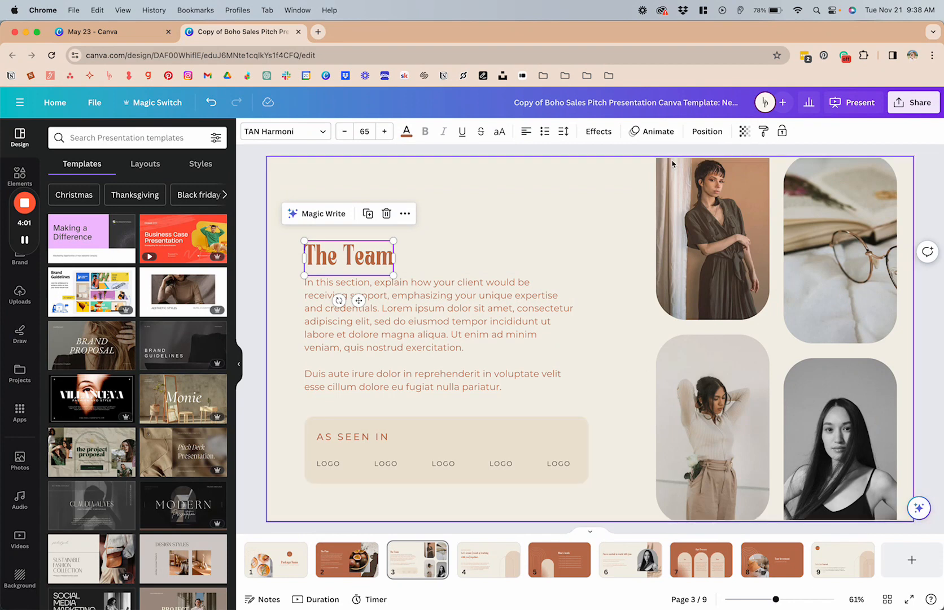
Copy "The Team" heading style onto the "Let's Get Started" heading on page 9.
left_click(763, 131)
left_click(843, 558)
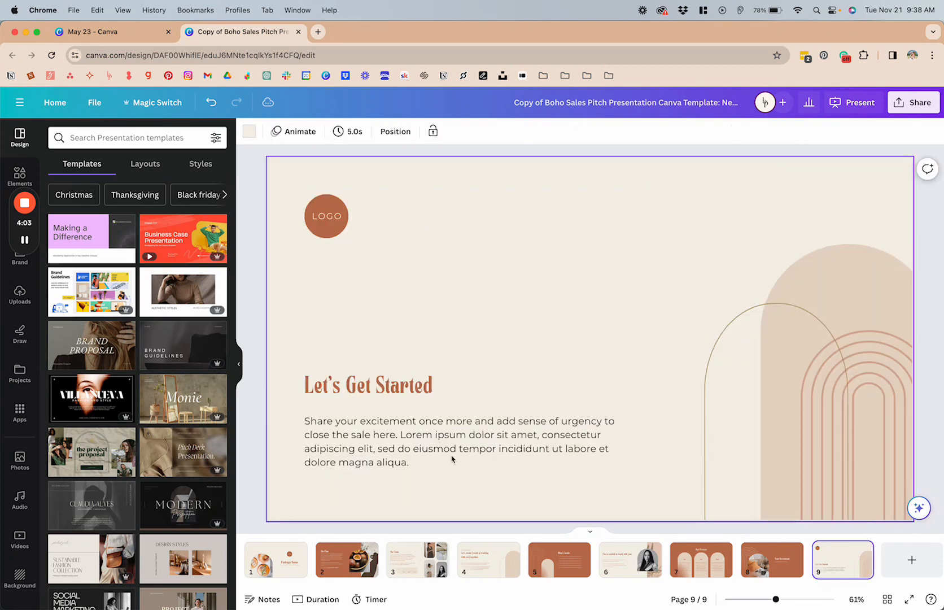
left_click(341, 383)
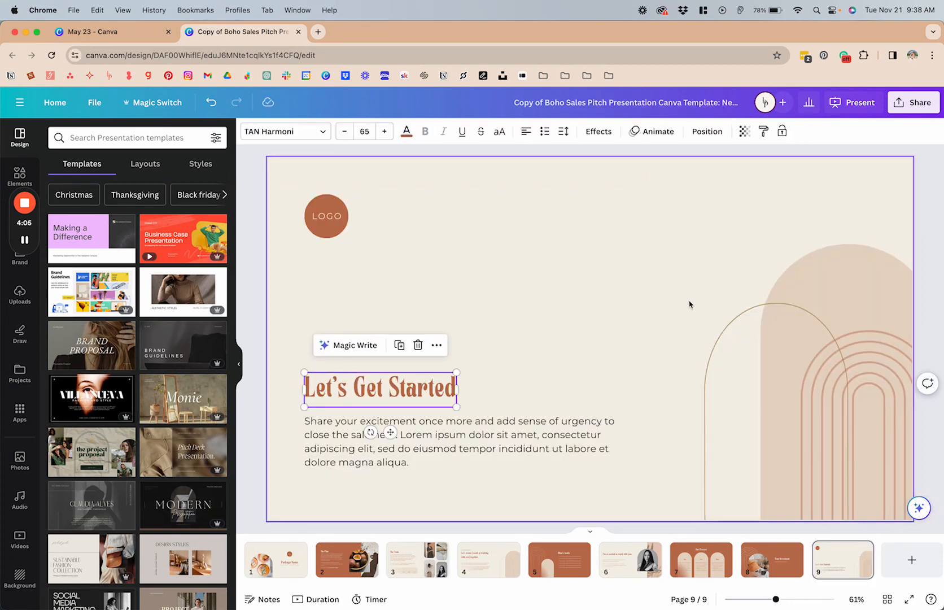
left_click(533, 352)
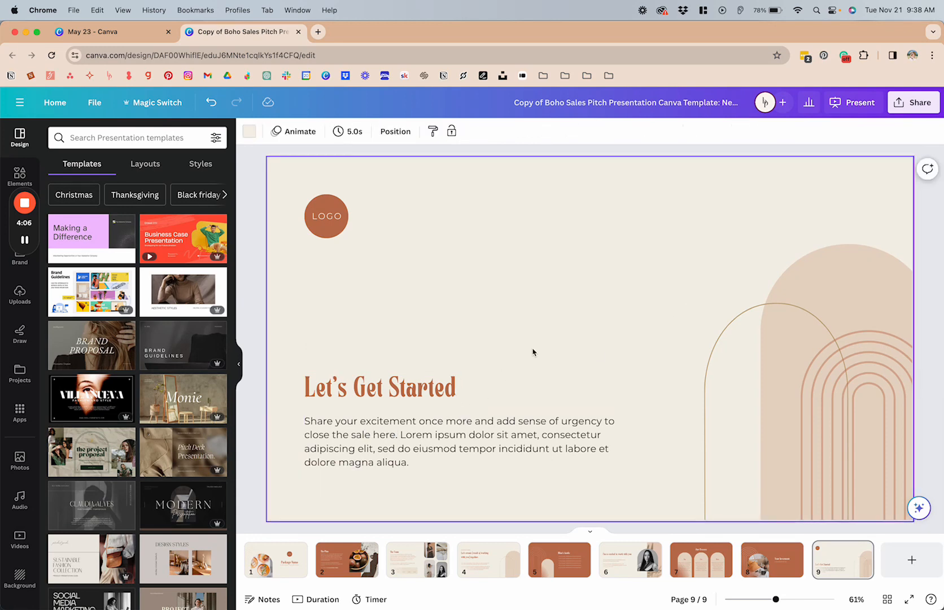
Examine the letter and line spacing settings of the "Let's create" heading on page 4.
left_click(488, 561)
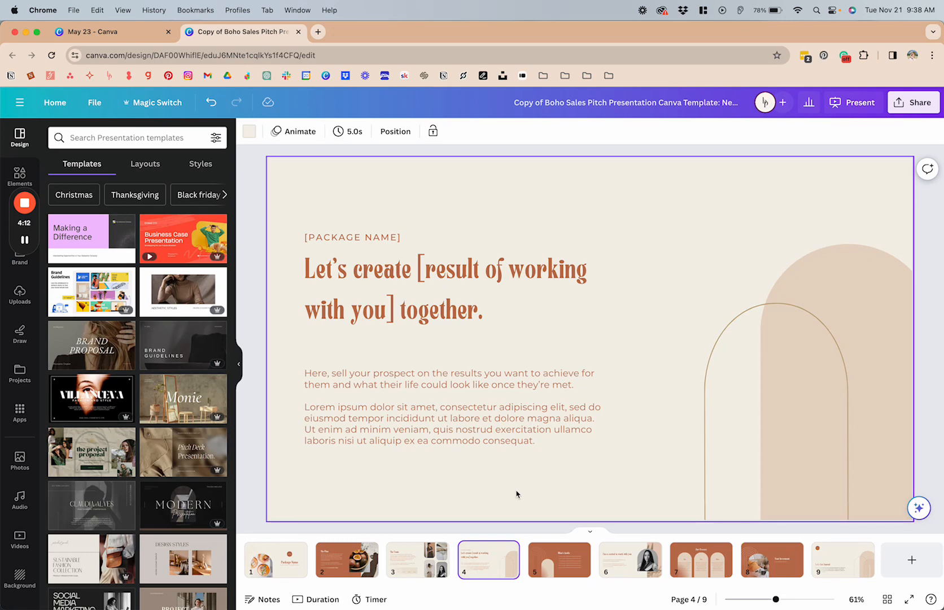
left_click(445, 310)
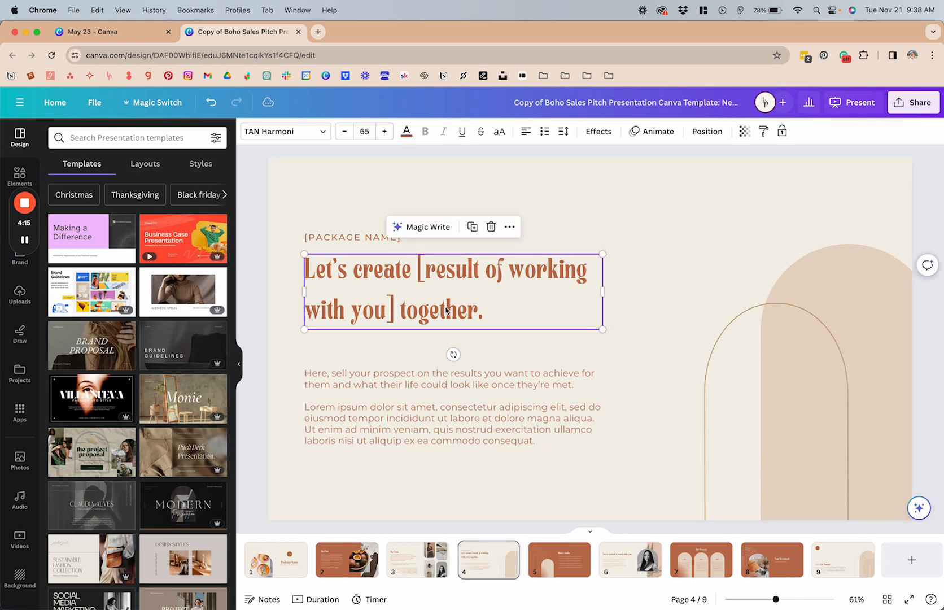
left_click(561, 132)
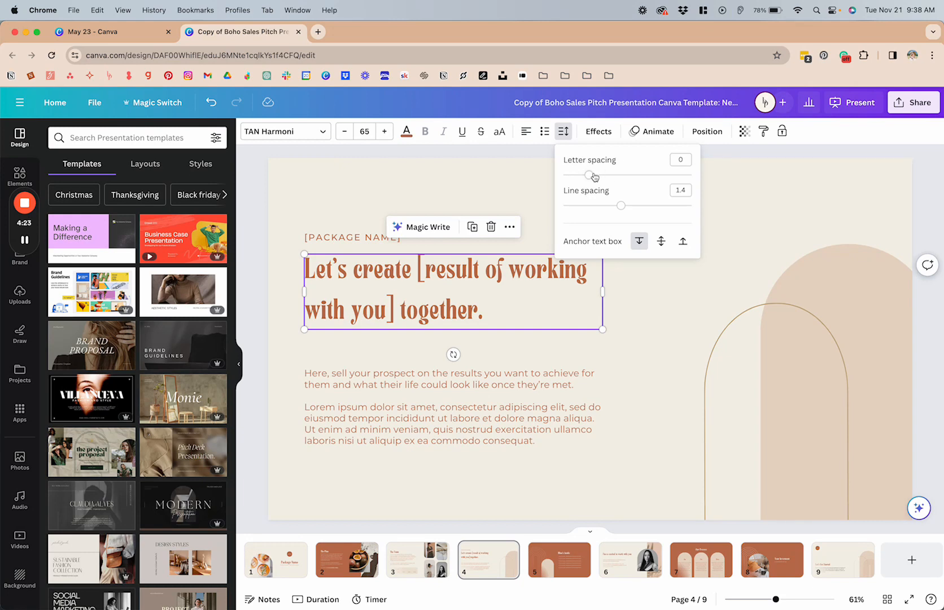
mouse_move(594, 176)
left_mouse_down()
mouse_move(621, 175)
mouse_move(589, 176)
left_mouse_up()
left_click(458, 189)
left_click(458, 190)
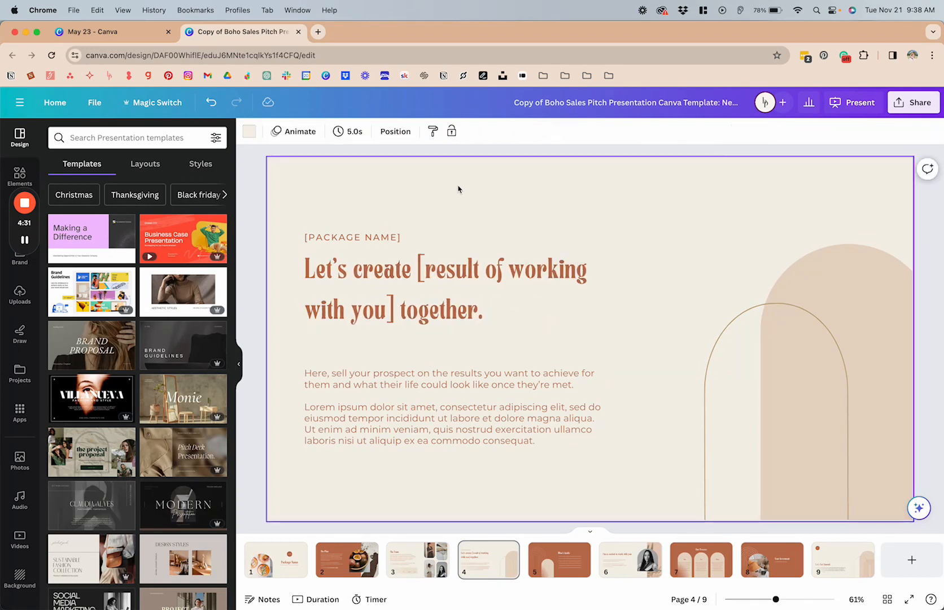
Try a letter spacing of 800 on the "[PACKAGE NAME]" label on page 4, and undo that change.
left_click(378, 243)
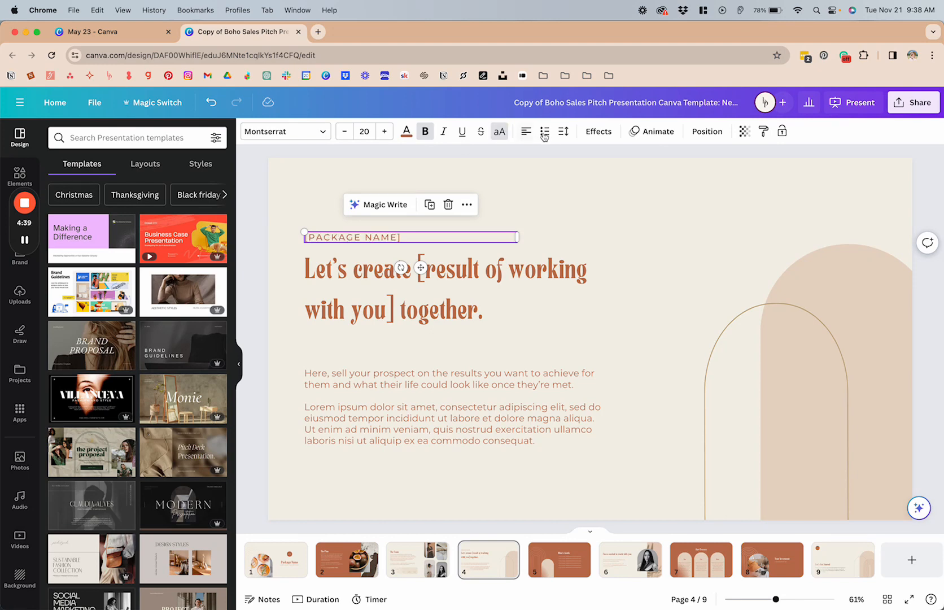
left_click(569, 134)
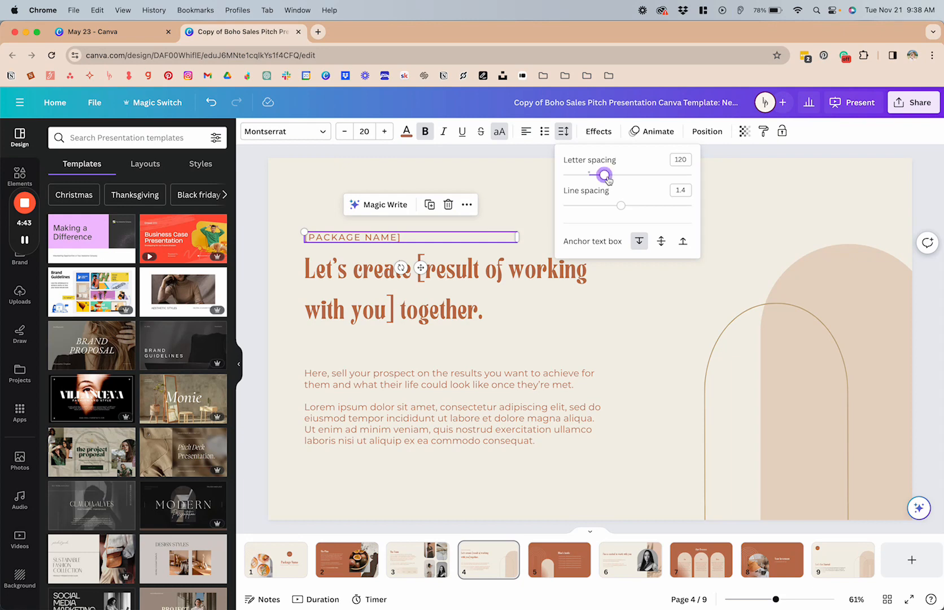
left_click_drag(605, 175, 693, 184)
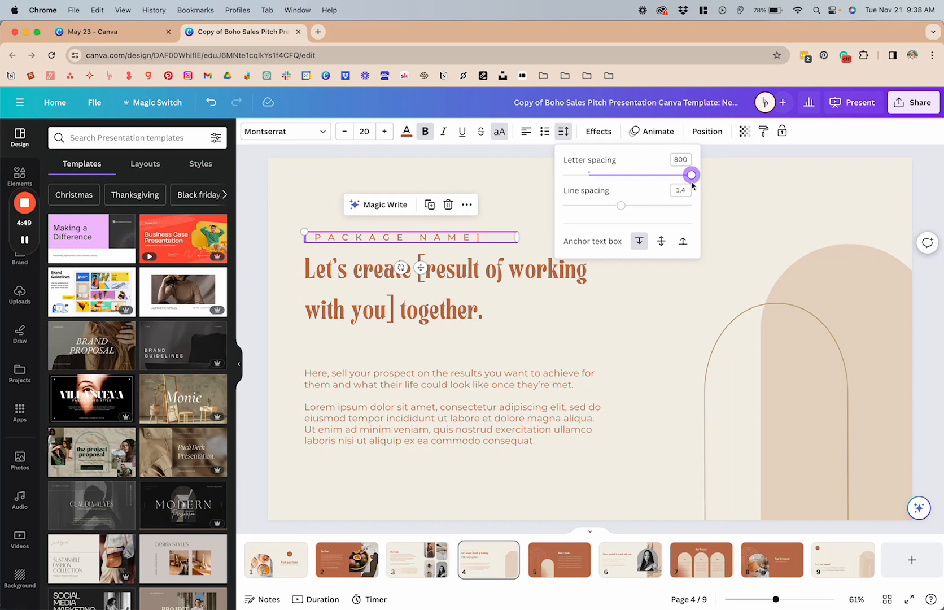
key("super+z")
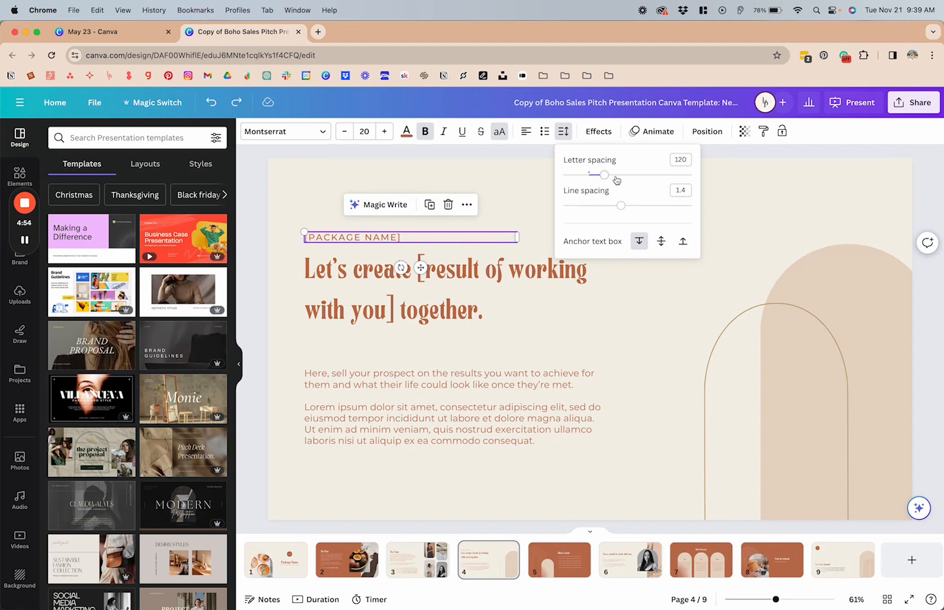
left_click(487, 217)
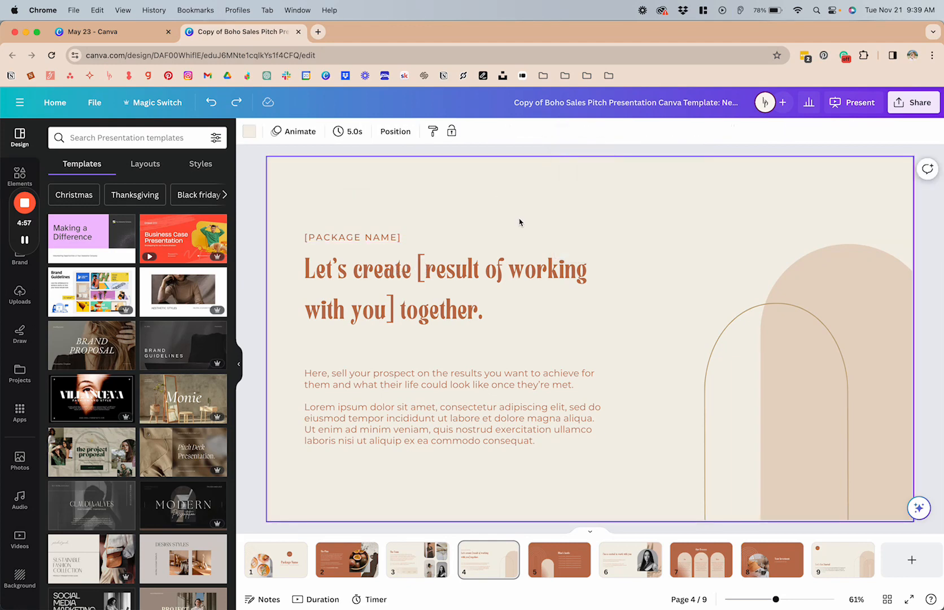
Set the letter spacing of the "[PACKAGE NAME]" label on page 4 to 800.
left_click(374, 237)
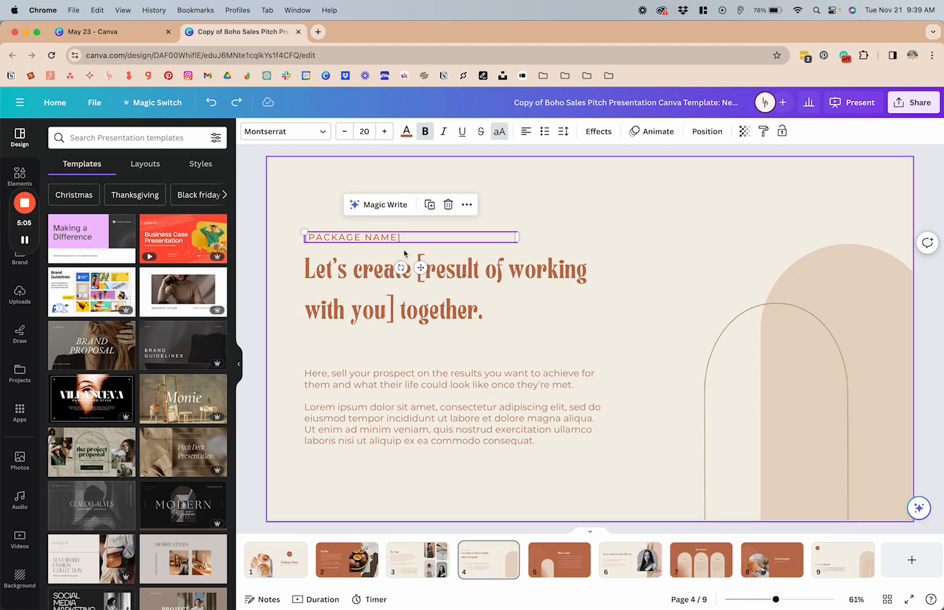
left_click(563, 131)
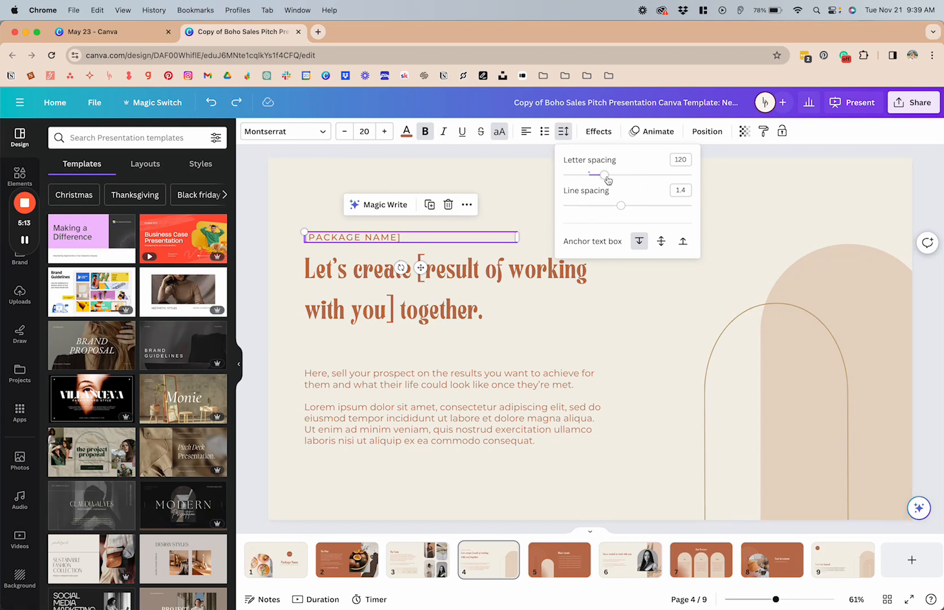
left_click_drag(601, 177, 691, 174)
left_click(730, 195)
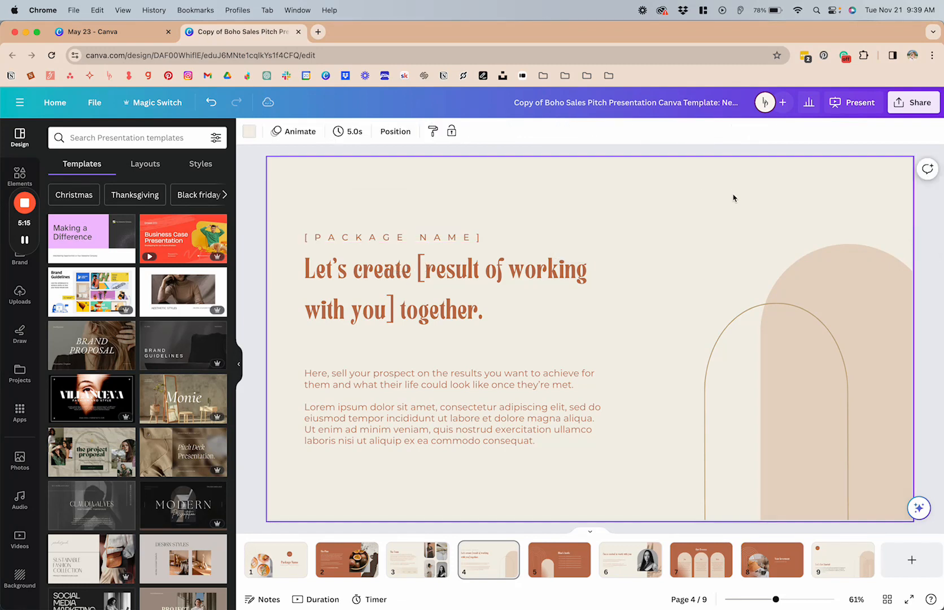
Undo the "[PACKAGE NAME]" label's letter spacing change and set the "Let's create" heading's line spacing to 1.07.
key("super+z")
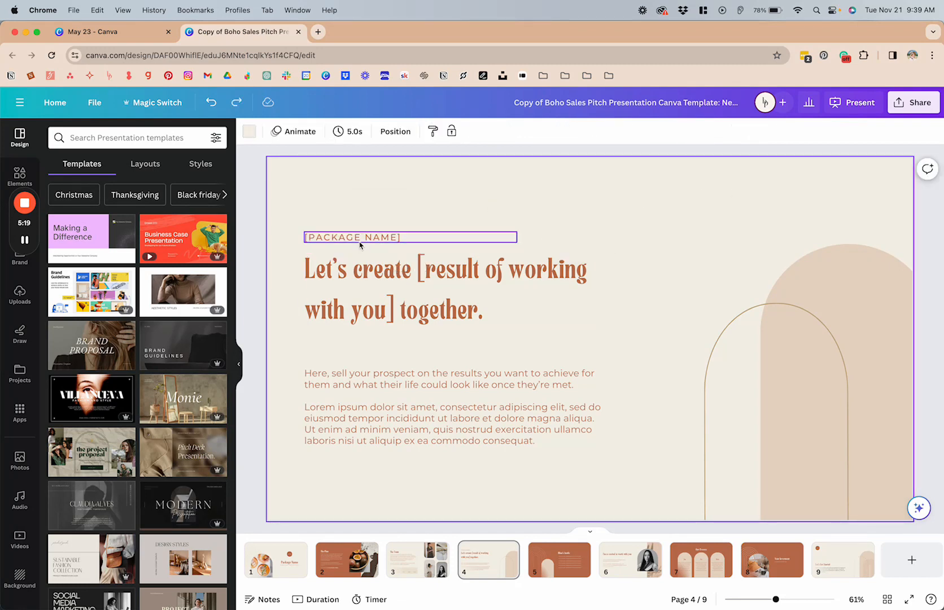
left_click(389, 291)
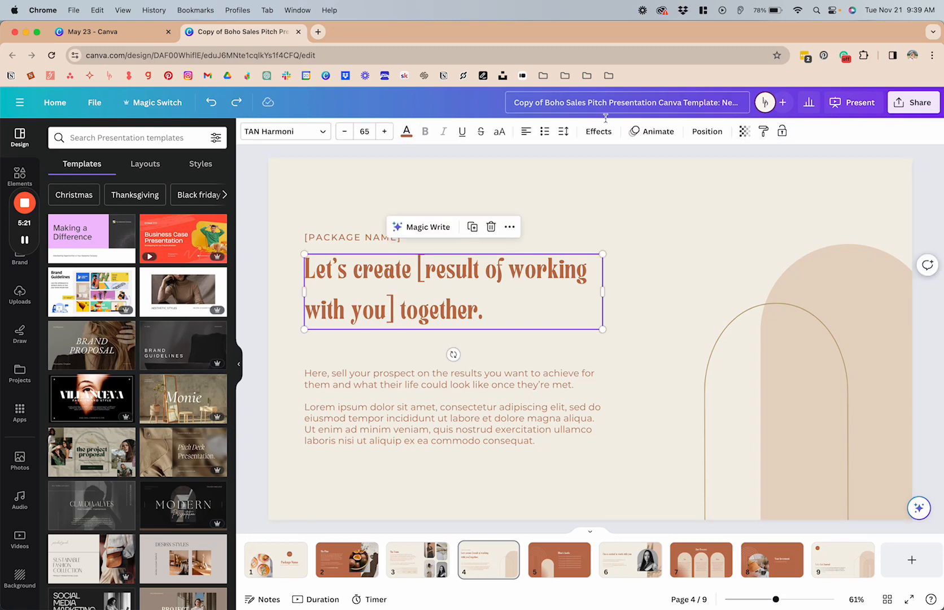
left_click(562, 131)
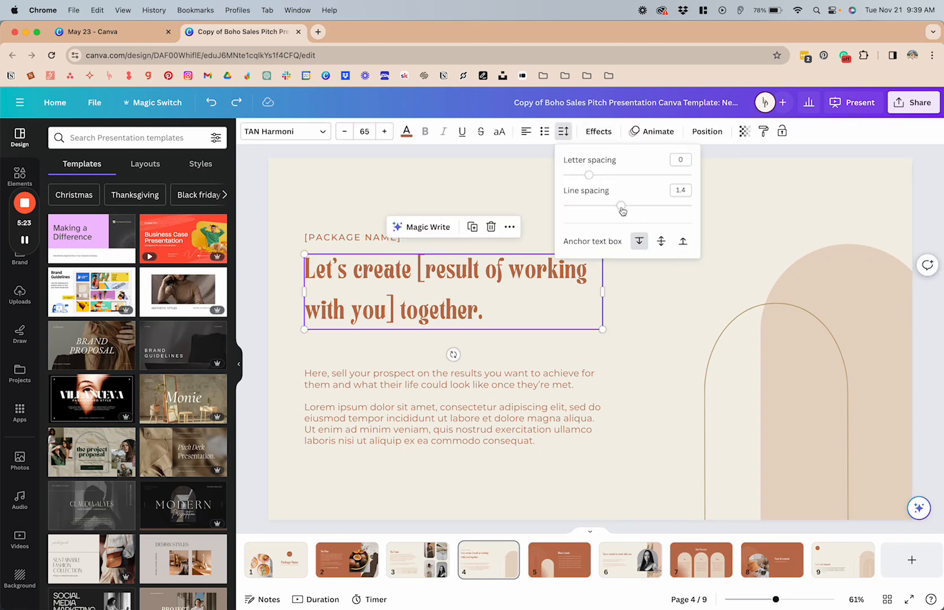
left_click_drag(623, 211, 601, 203)
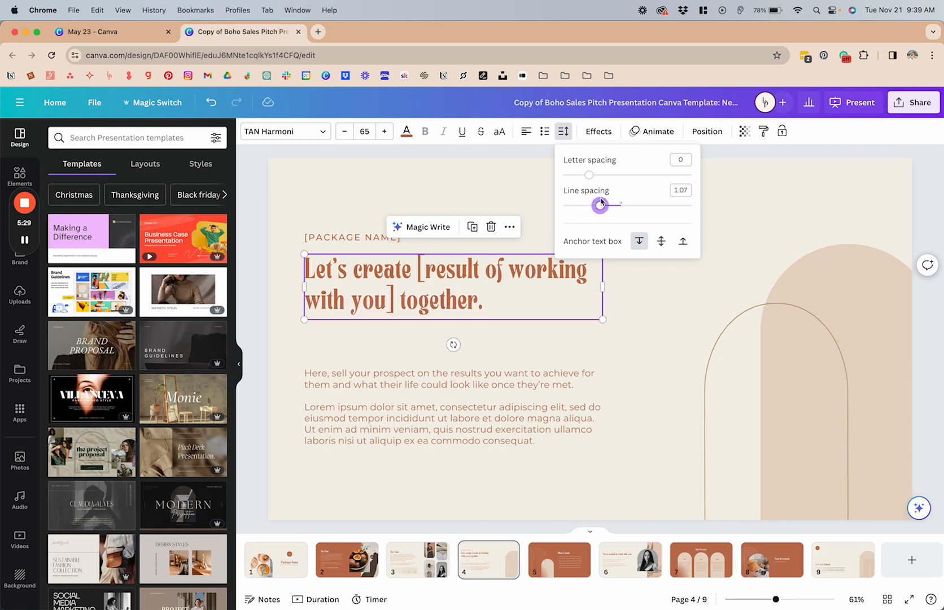
Try an extra line break at the end of the "Let's create" heading on page 4, and undo it.
left_click(524, 294)
double_click(523, 291)
left_click(522, 291)
key("Return")
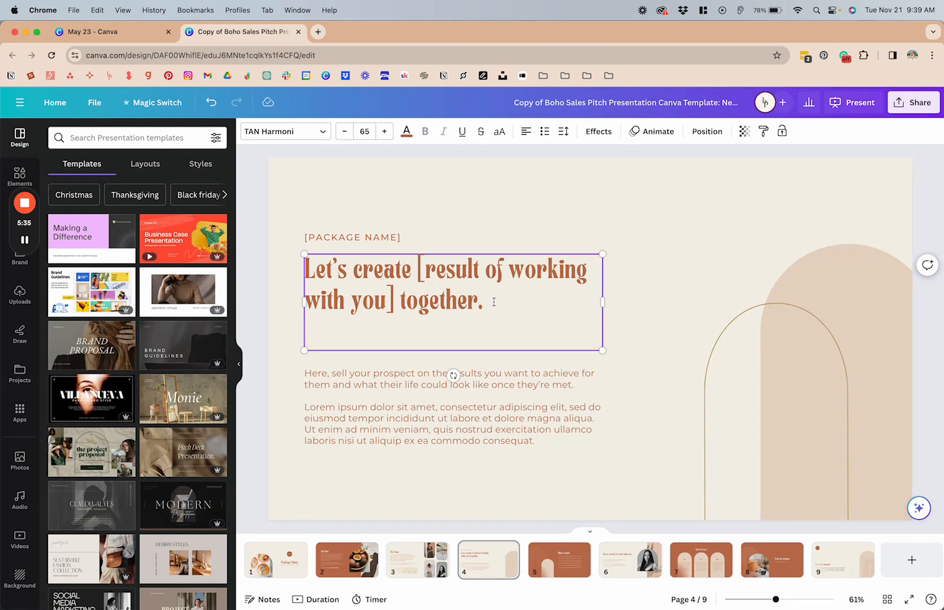
key("super+z")
Increase the line spacing of the "Let's create" heading on page 4 slightly.
left_click_drag(498, 298, 298, 263)
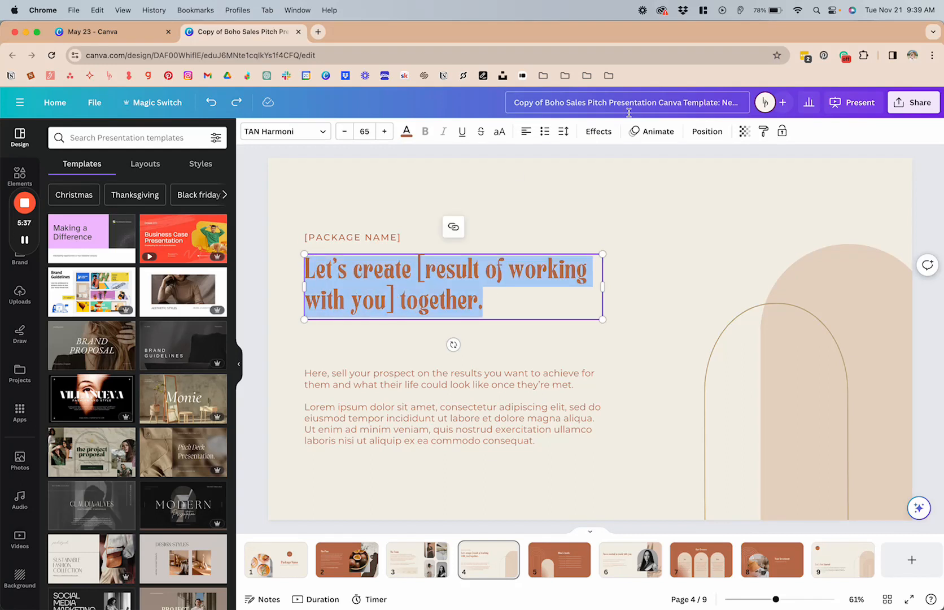
left_click(563, 131)
mouse_move(600, 207)
left_mouse_down()
mouse_move(619, 205)
mouse_move(588, 207)
mouse_move(621, 208)
mouse_move(563, 206)
mouse_move(608, 205)
left_mouse_up()
left_click(662, 331)
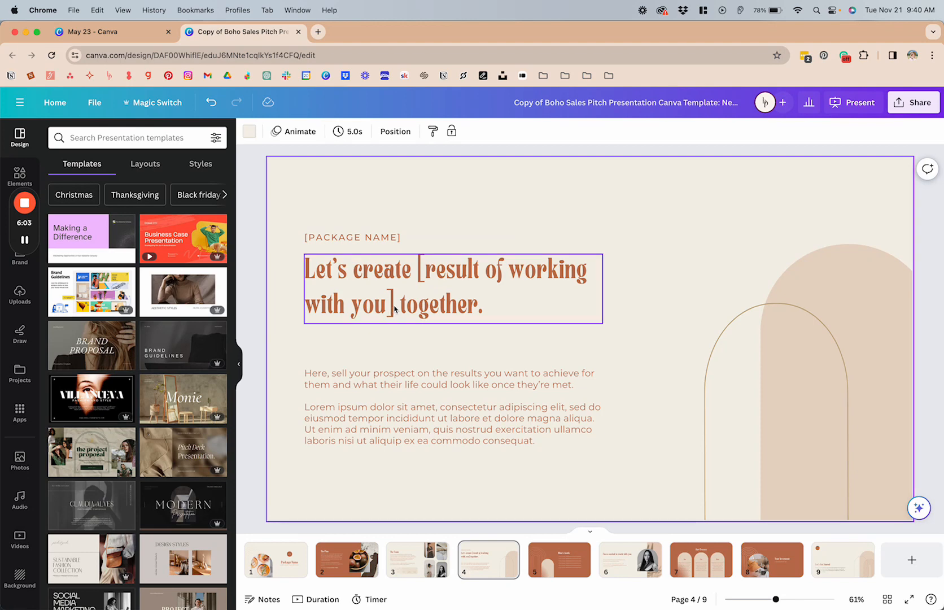
Move the page 4 label and heading down nearer the body text, and shift the whole text block up to centre it vertically.
left_click_drag(350, 215, 371, 317)
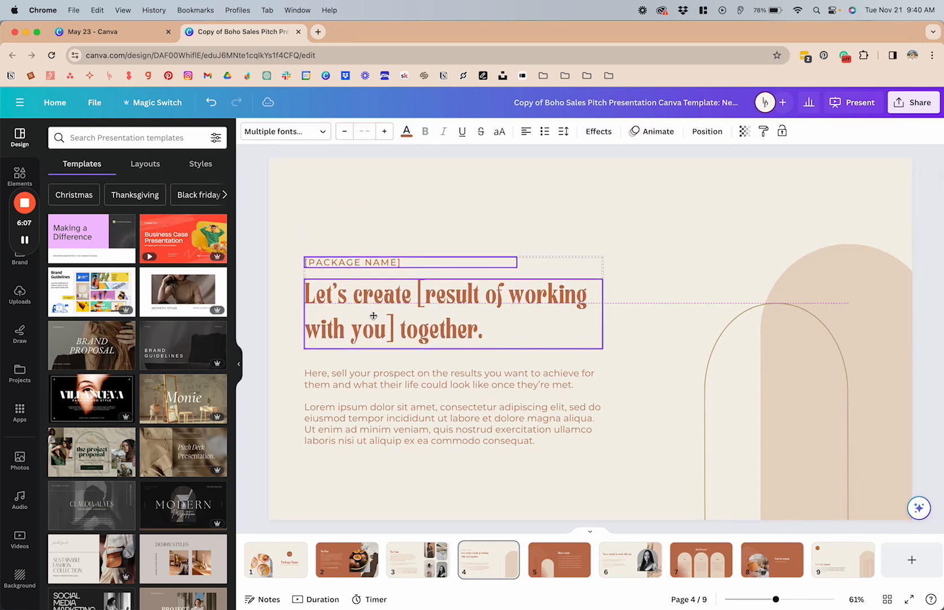
left_click(311, 217)
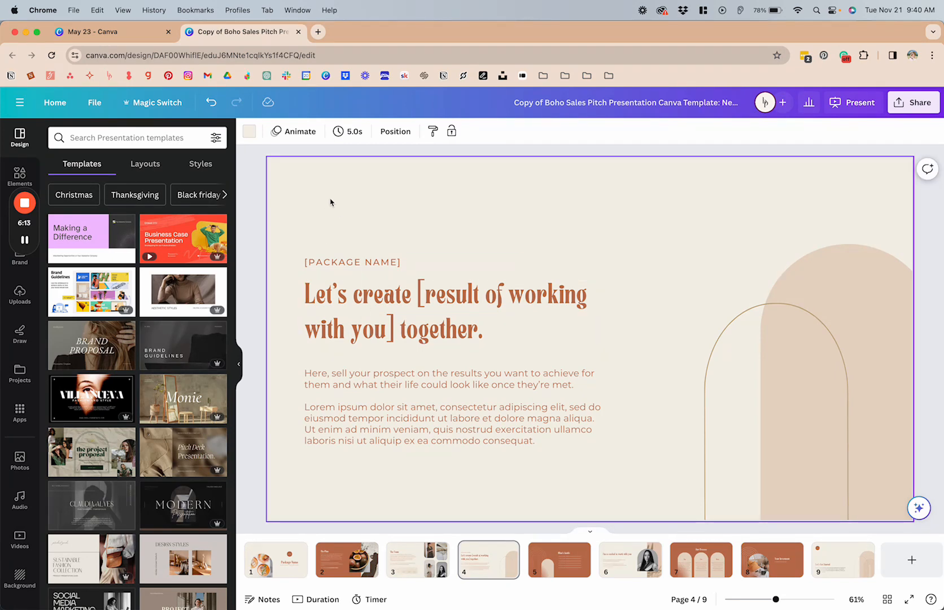
left_click_drag(329, 201, 397, 414)
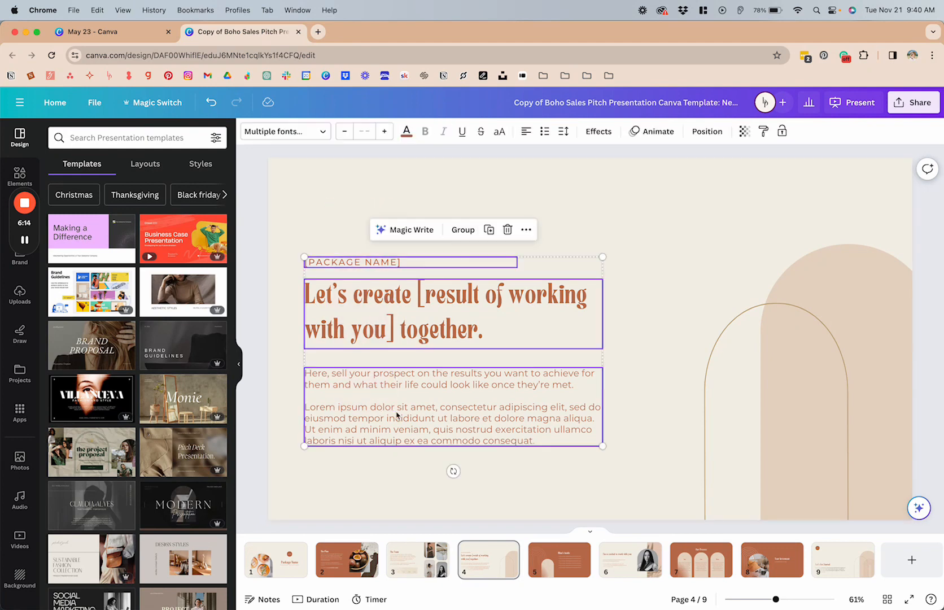
left_click(326, 226)
left_click_drag(326, 225, 380, 409)
left_click(547, 476)
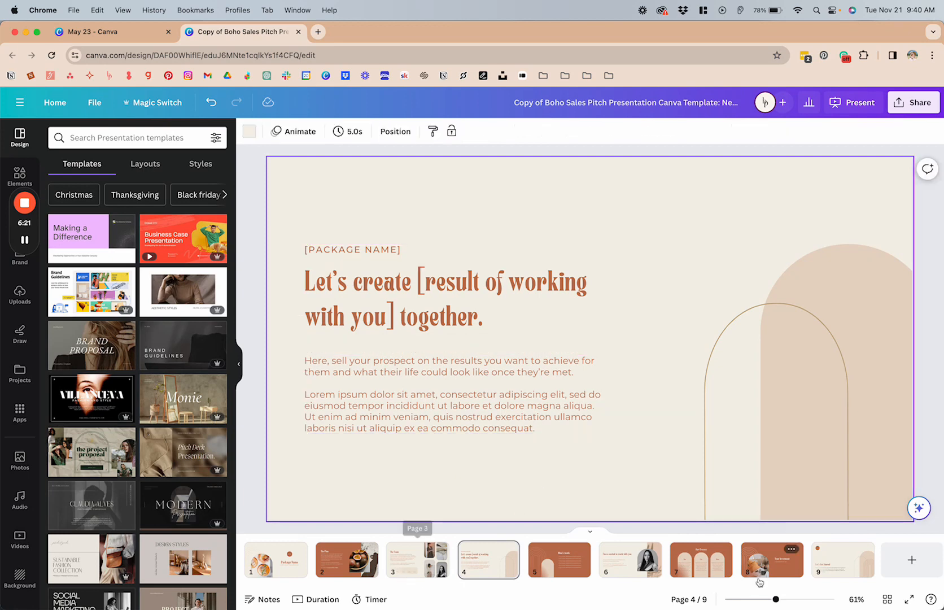
Narrow the "I'm so excited to work with you" heading on page 6 to wrap onto two lines, and set its line spacing to 1.2.
left_click(618, 564)
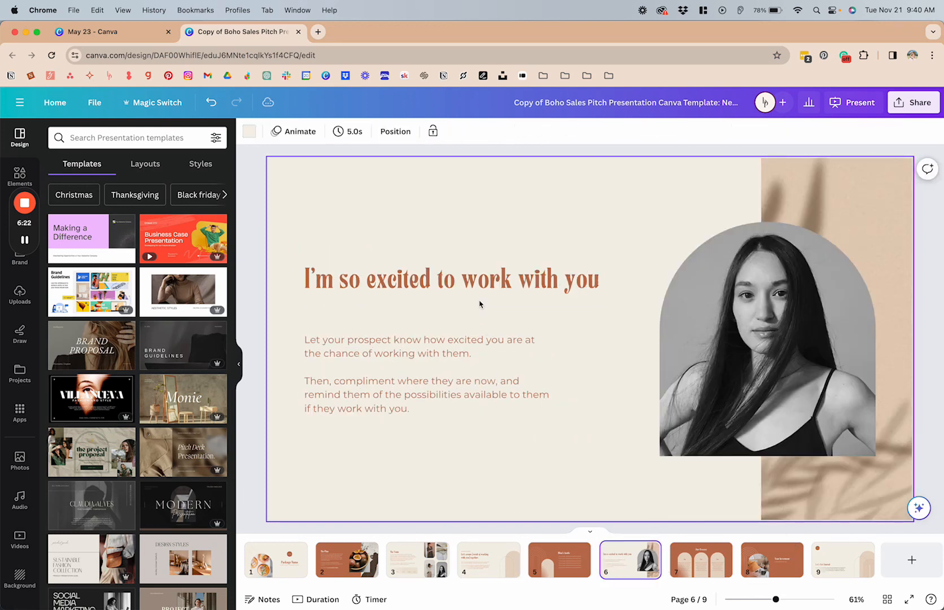
left_click(569, 289)
left_click_drag(606, 277, 550, 301)
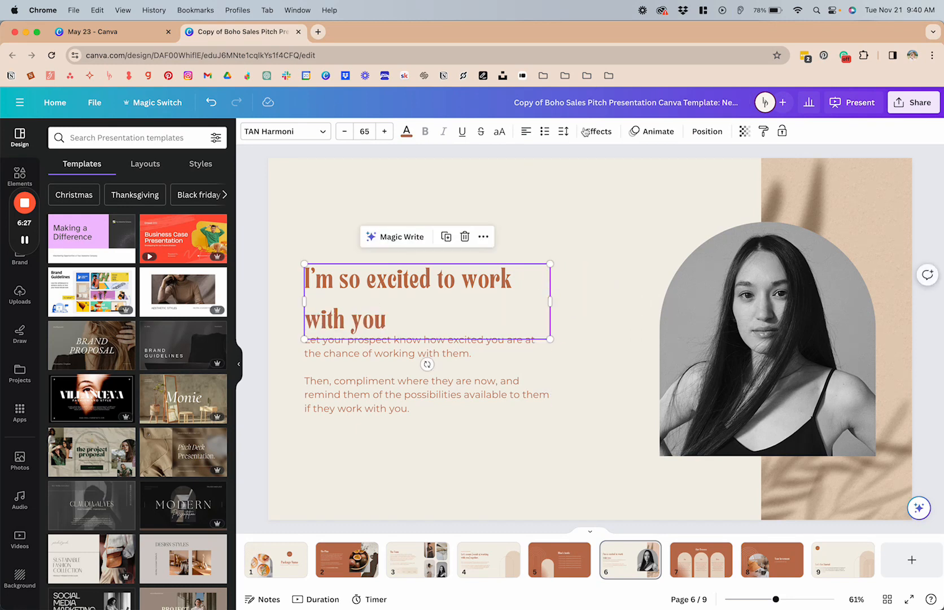
left_click(563, 131)
left_click(680, 190)
type("1")
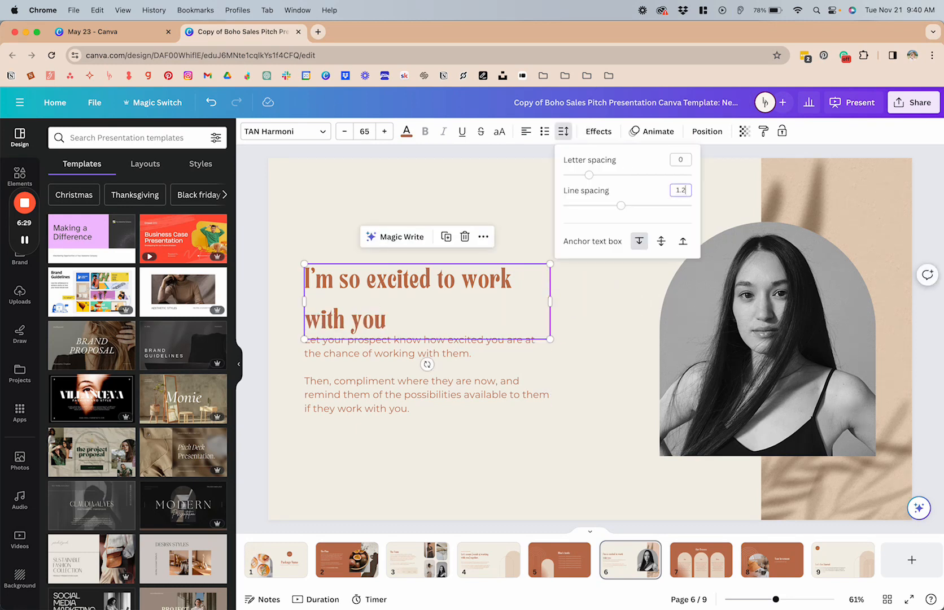
type(".2")
key("Return")
Add an exclamation mark to the end of the "I'm so excited to work with you" heading.
left_click(444, 307)
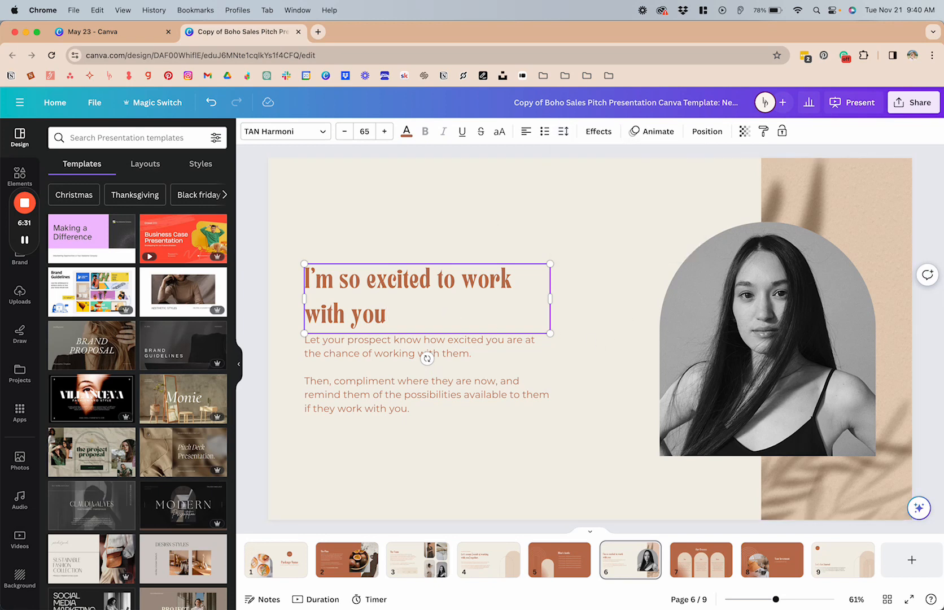
type("@")
key("BackSpace")
type("!")
left_click(561, 399)
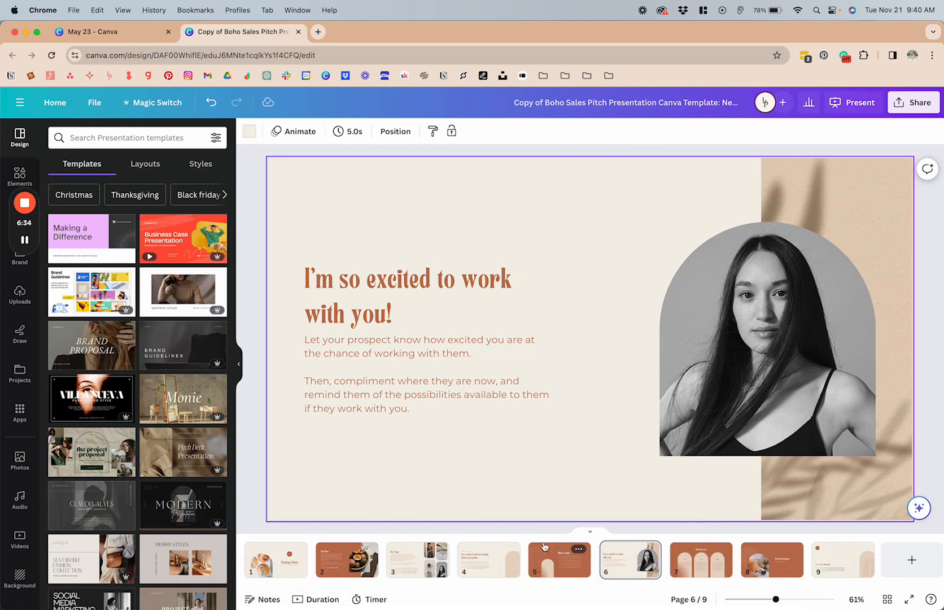
Try the "[PACKAGE NAME]" label on page 4 in lowercase, and switch it back to uppercase.
left_click(416, 567)
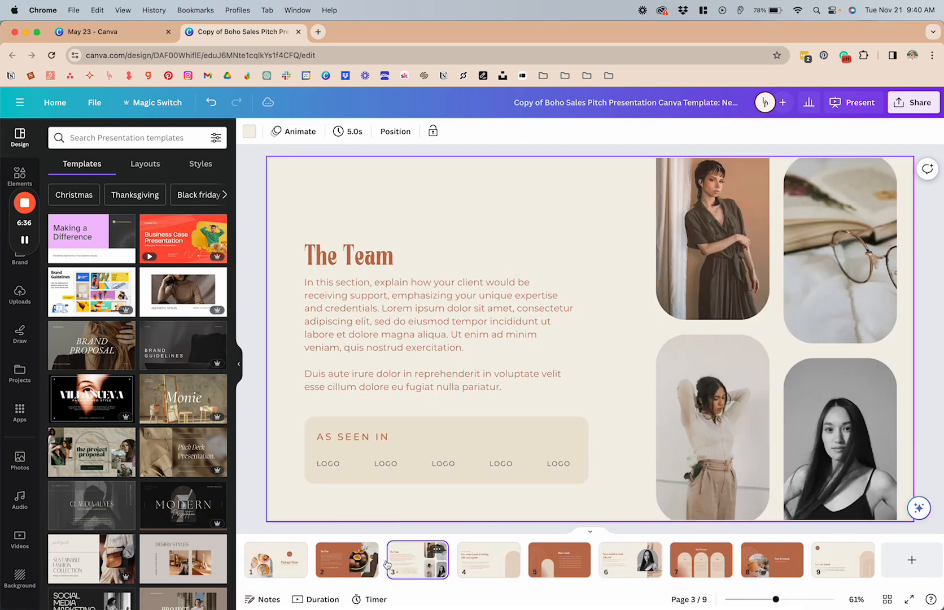
left_click(488, 559)
left_click(358, 252)
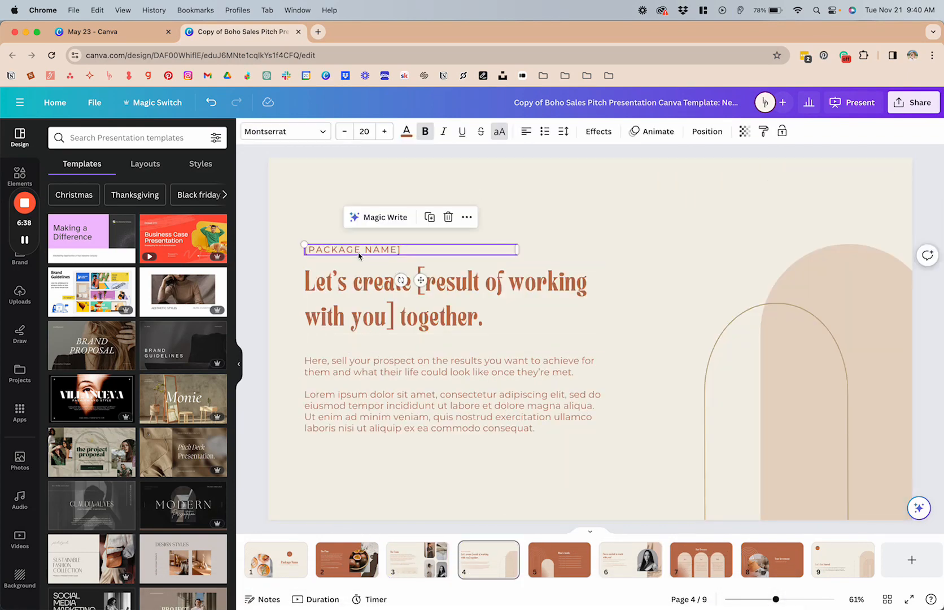
left_click(502, 133)
left_click(501, 133)
left_click(501, 133)
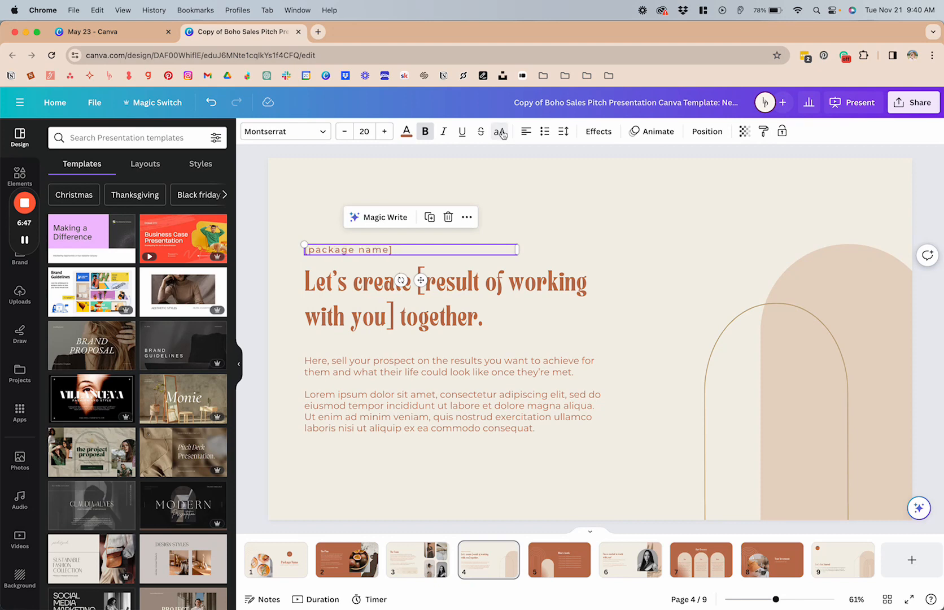
left_click(501, 134)
left_click(428, 134)
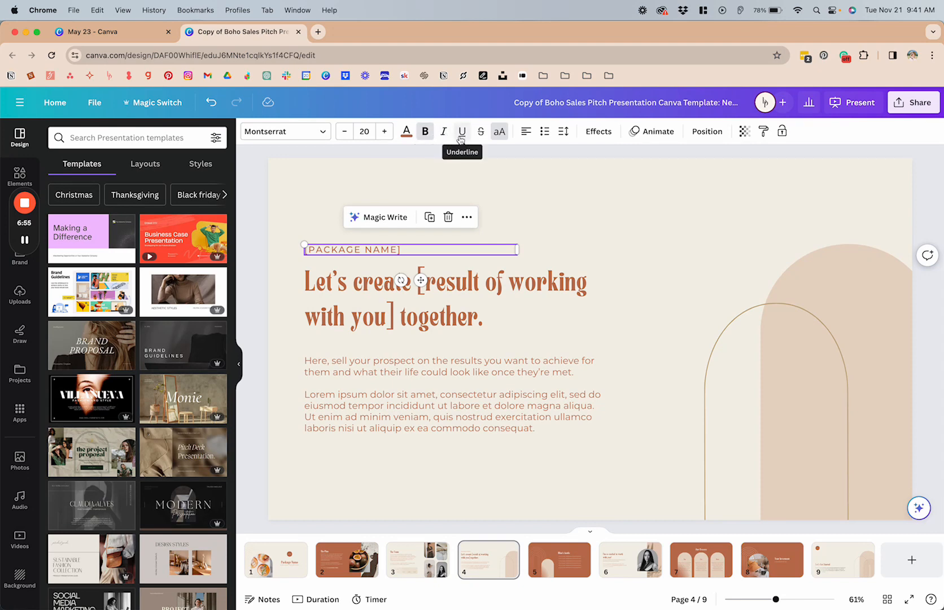
Try numbered list formatting on the "[PACKAGE NAME]" label, and remove it.
left_click(546, 132)
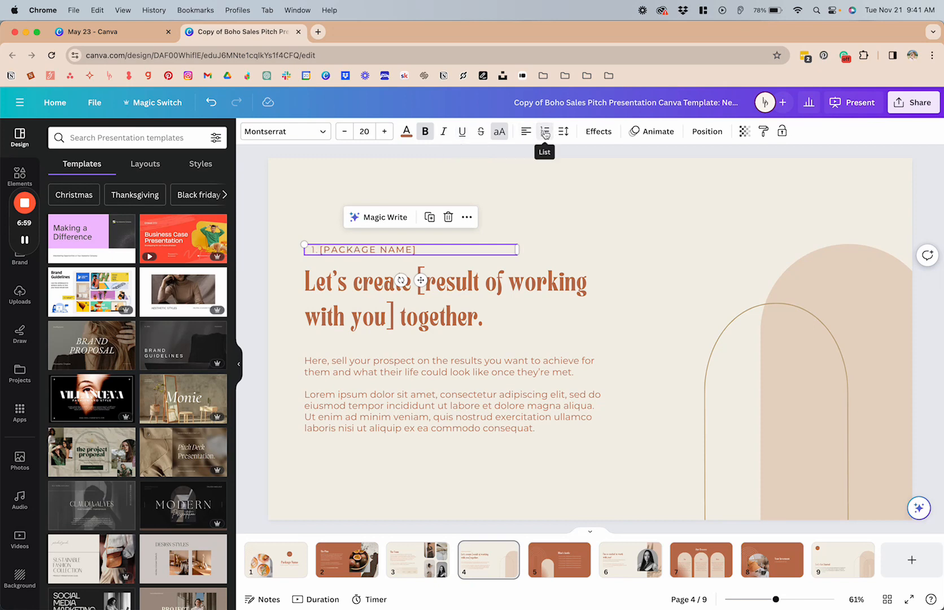
left_click(545, 133)
left_click(573, 236)
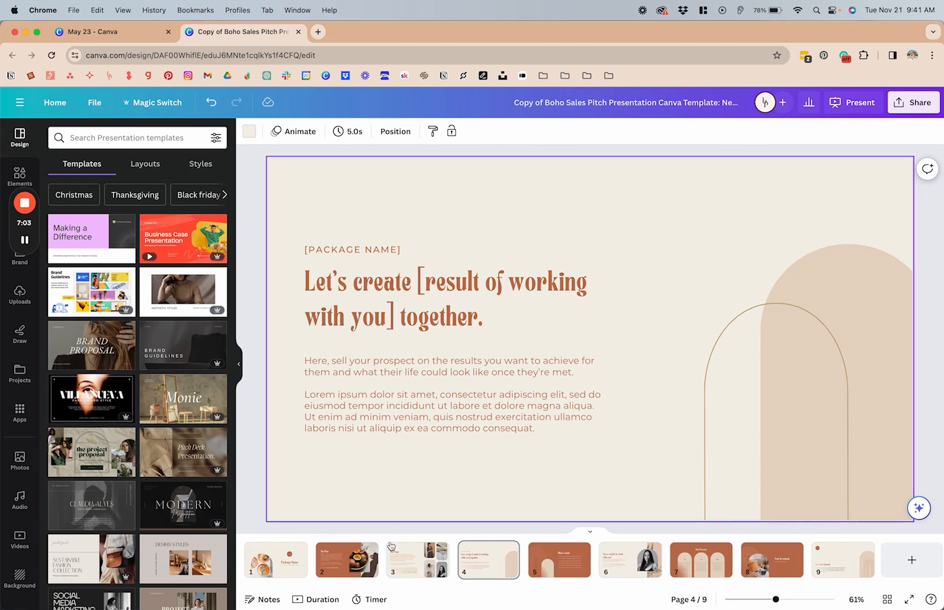
Try a near-black Shadow effect on the "Let's create" heading with offset 58, direction -59, blur 36 and transparency 20.
left_click(393, 312)
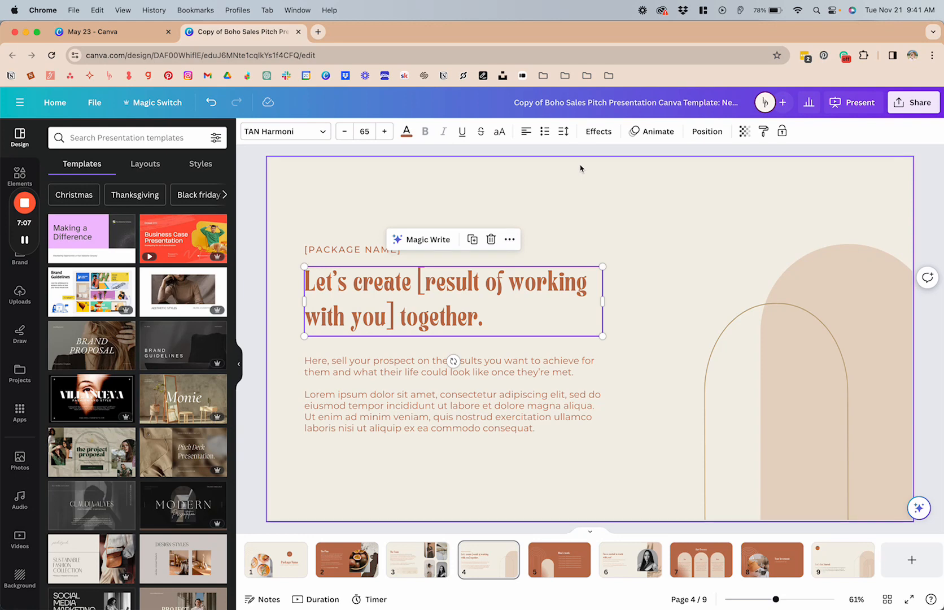
left_click(597, 134)
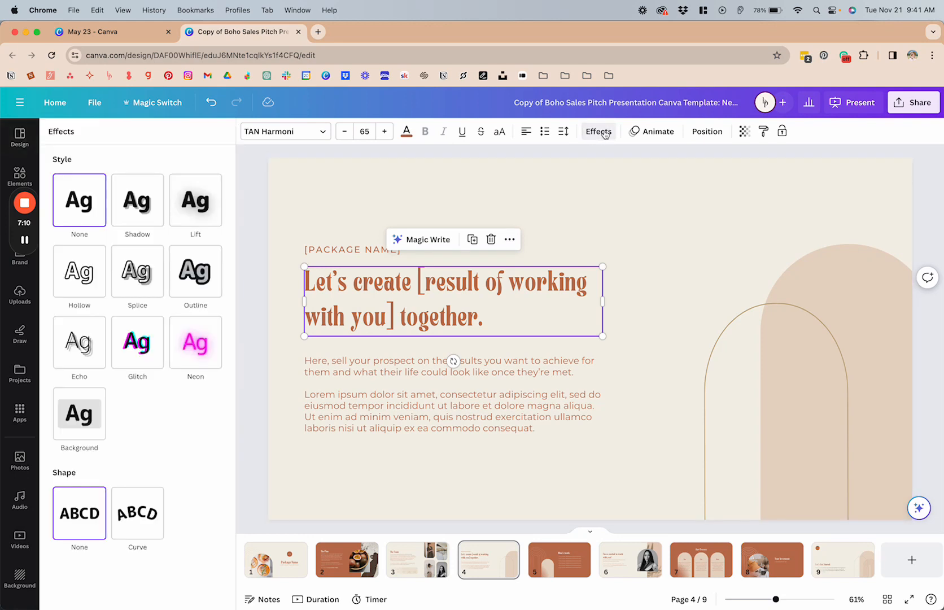
left_click(144, 216)
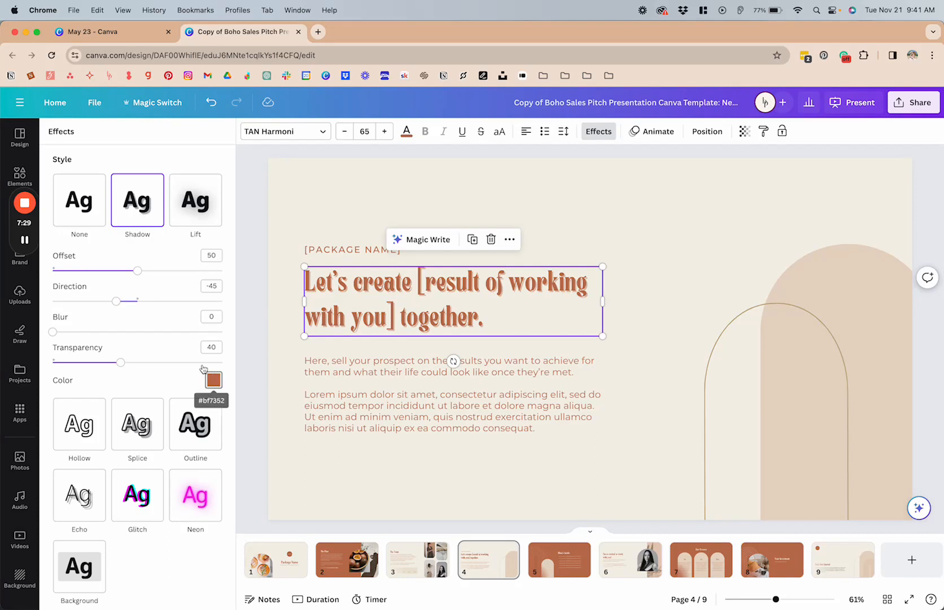
mouse_move(136, 271)
left_mouse_down()
mouse_move(193, 271)
mouse_move(118, 270)
mouse_move(221, 270)
mouse_move(152, 271)
left_mouse_up()
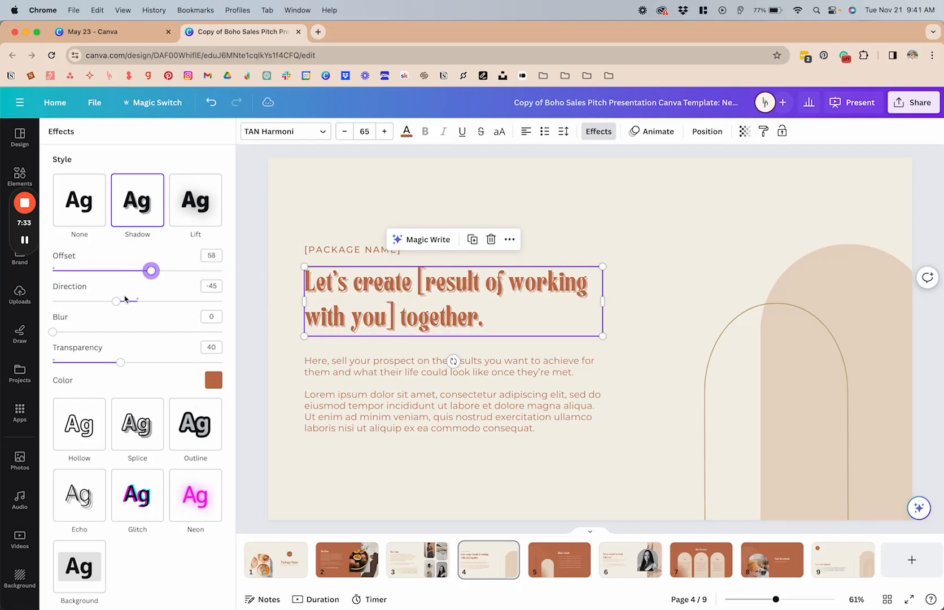
left_click_drag(115, 301, 222, 301)
left_click_drag(231, 339, 111, 282)
left_click_drag(54, 332, 87, 364)
left_click(214, 380)
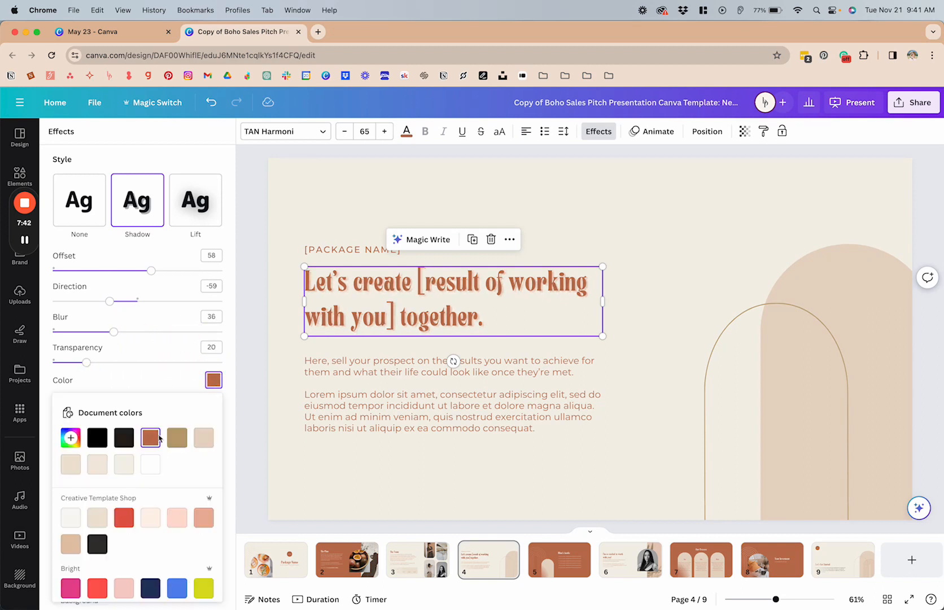
left_click(123, 437)
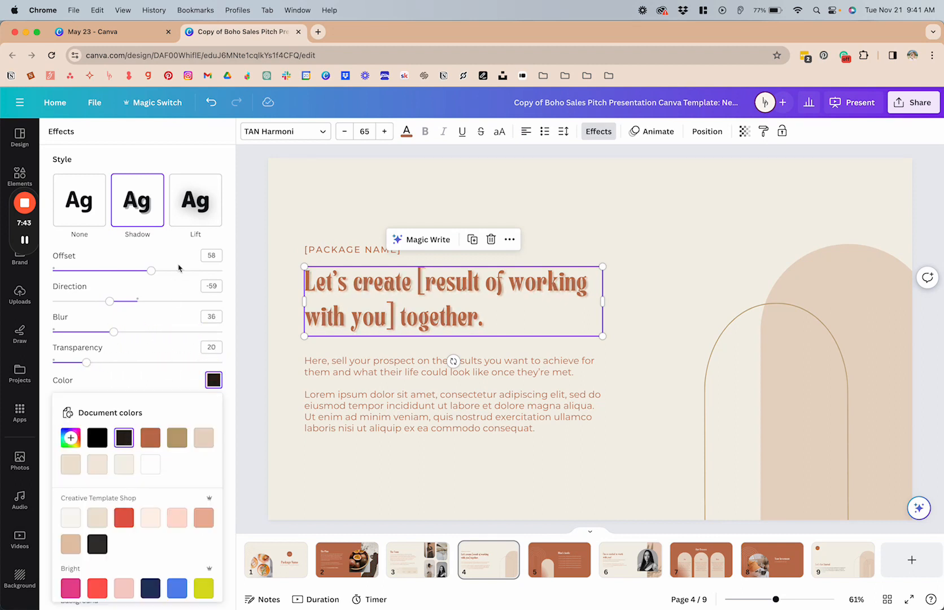
Try the Lift effect at intensity 38 on the "Let's create" heading, and the Hollow effect with a reduced thickness.
left_click(205, 215)
left_click_drag(142, 275, 238, 287)
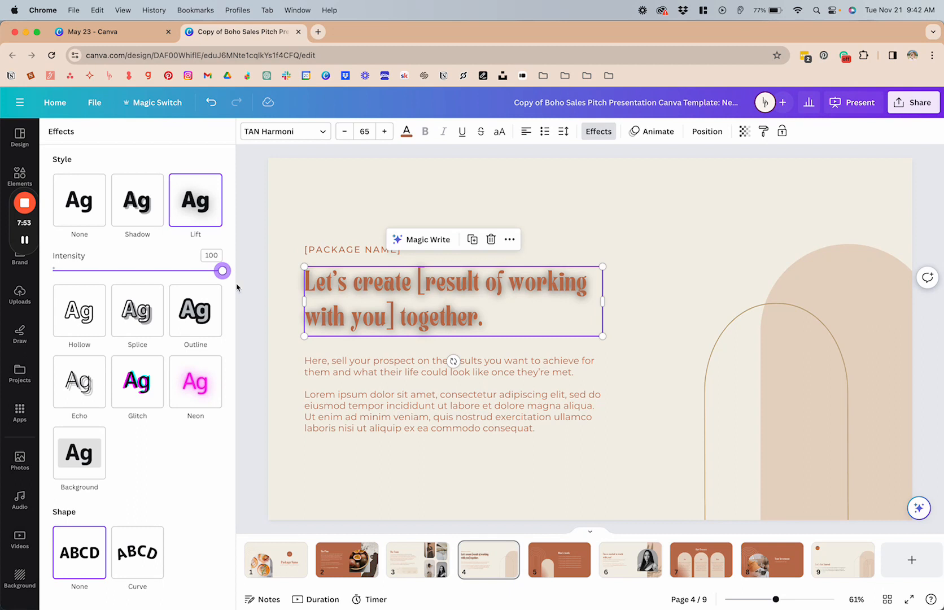
left_click_drag(222, 271, 118, 271)
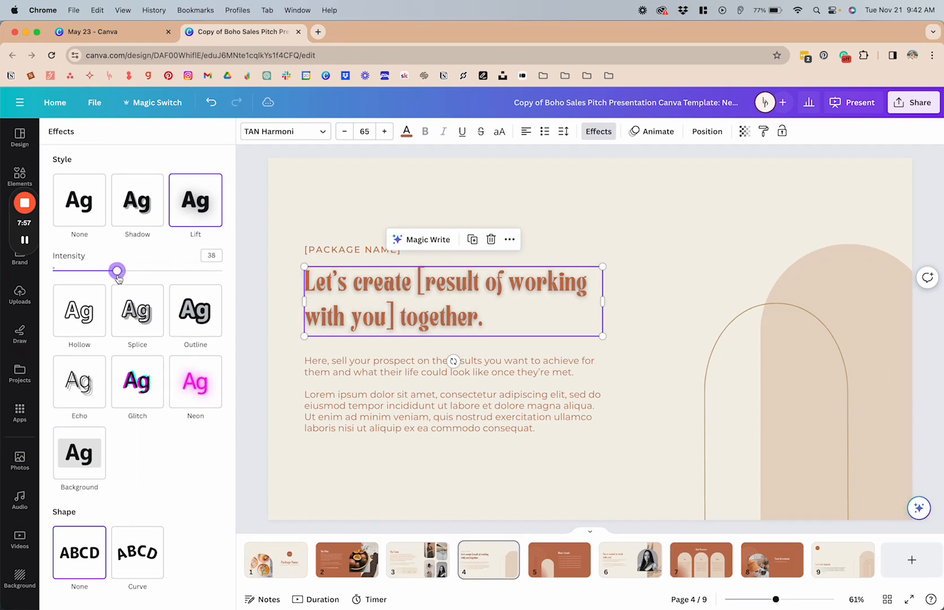
left_click(82, 322)
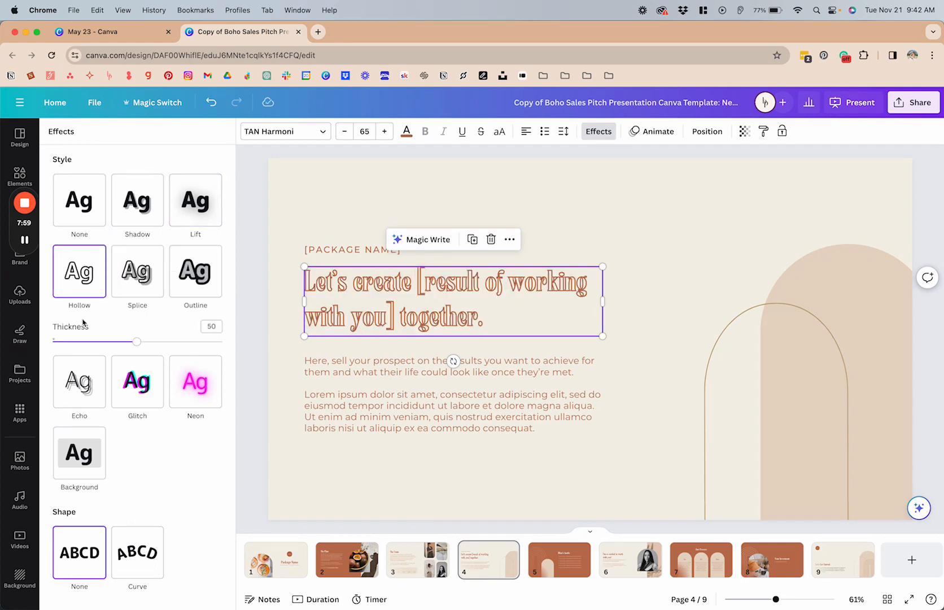
left_click_drag(140, 346, 79, 341)
Apply the Splice effect to the "Let's create" heading with thickness 30, offset 0 and colour #bfa376.
left_click(146, 276)
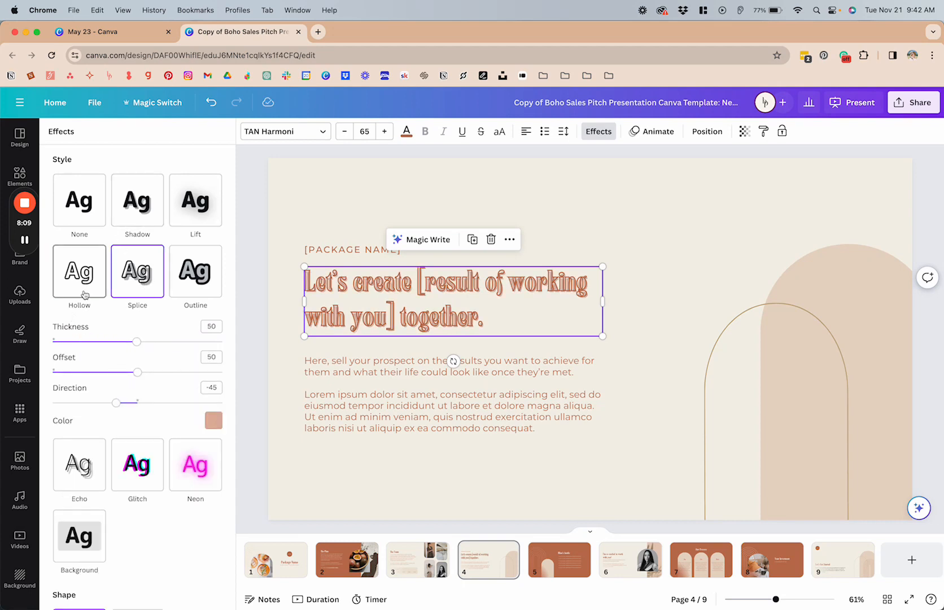
left_click_drag(137, 342, 102, 342)
left_click_drag(137, 372, 53, 387)
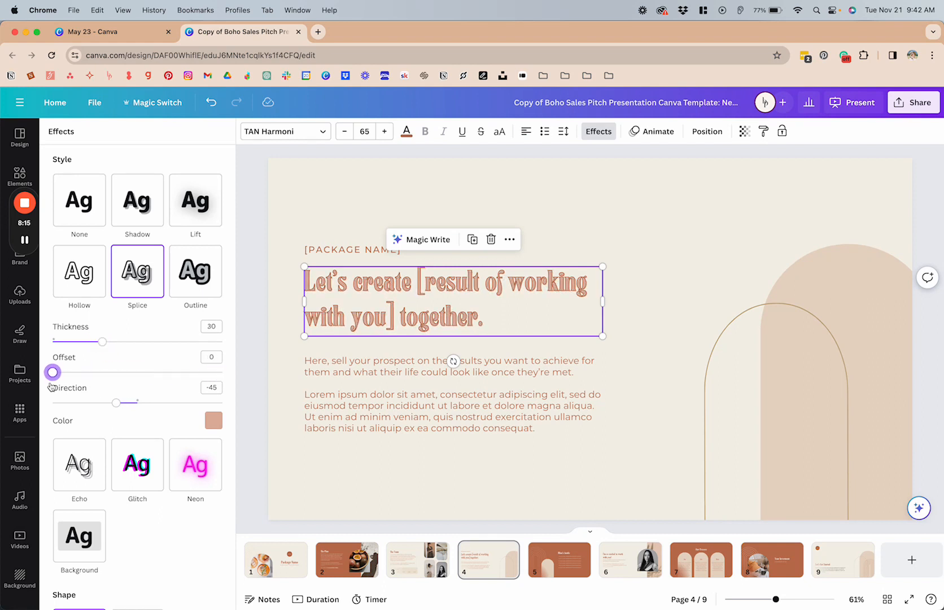
left_click(214, 418)
left_click(185, 242)
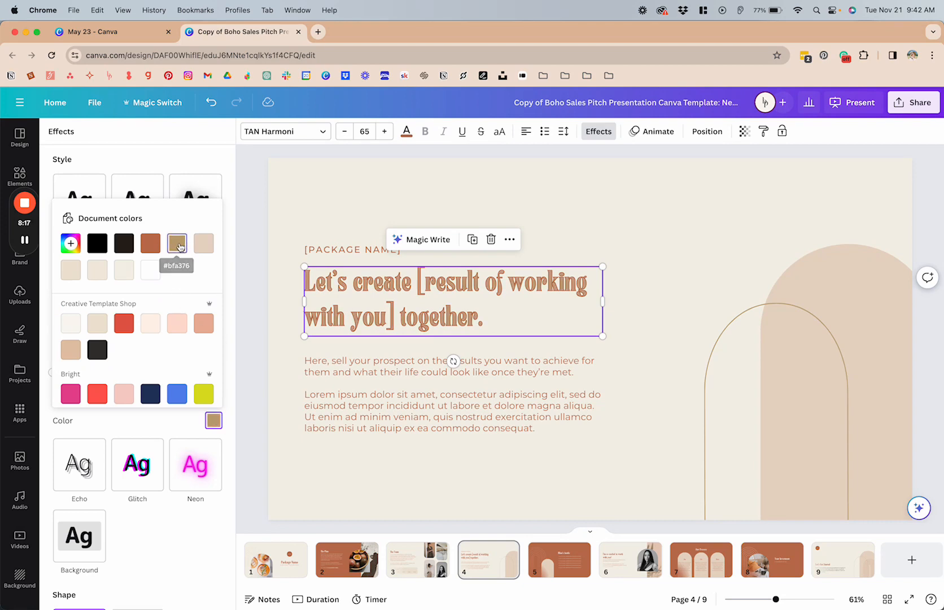
Try red and light pink Splice colours on the "Let's create" heading, with the direction set to 60.
left_click(122, 327)
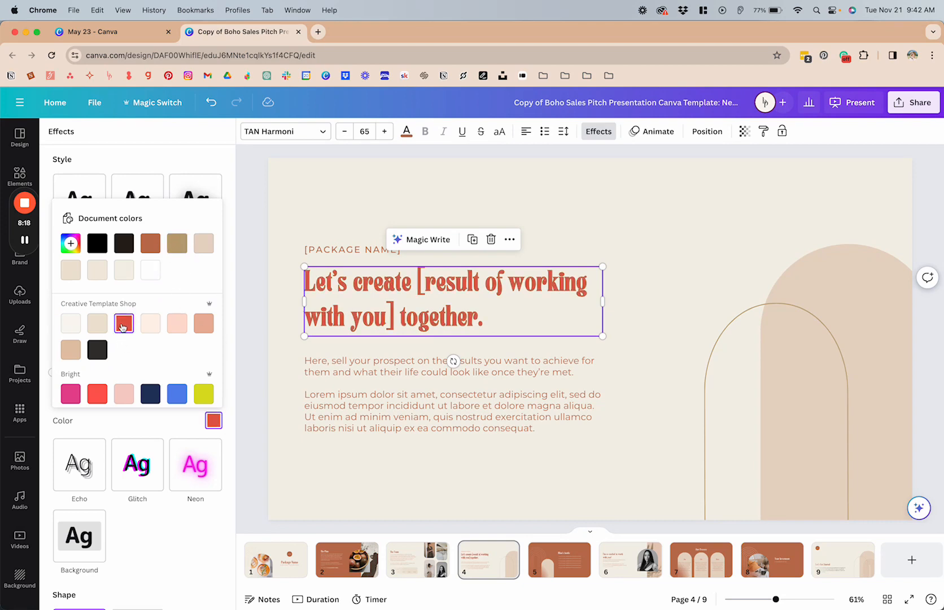
left_click(124, 393)
key("Escape")
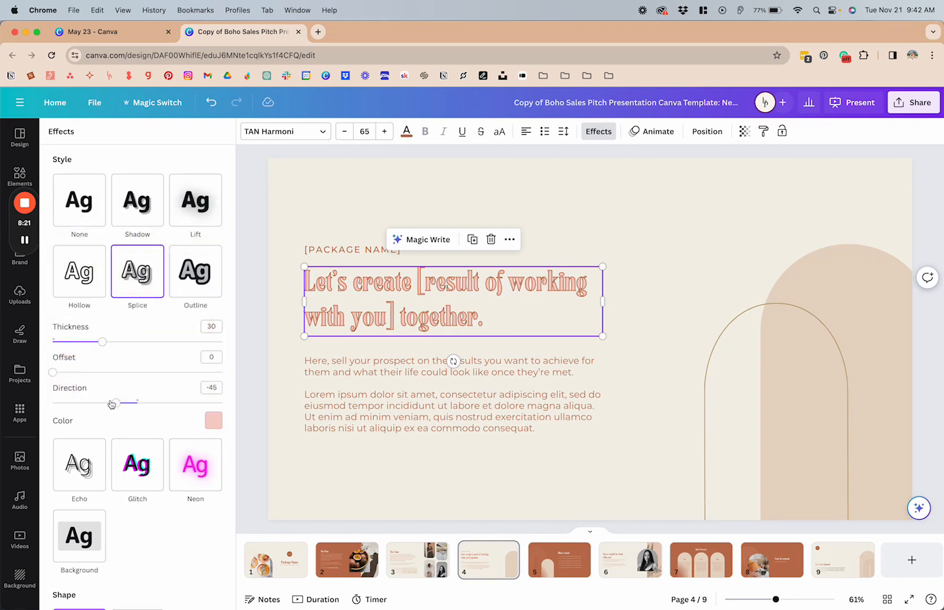
left_click_drag(111, 404, 164, 402)
Try the Outline effect at thickness 52 on the "Let's create" heading, and the Echo effect with offset 72.
scroll(164, 395, "down", 3)
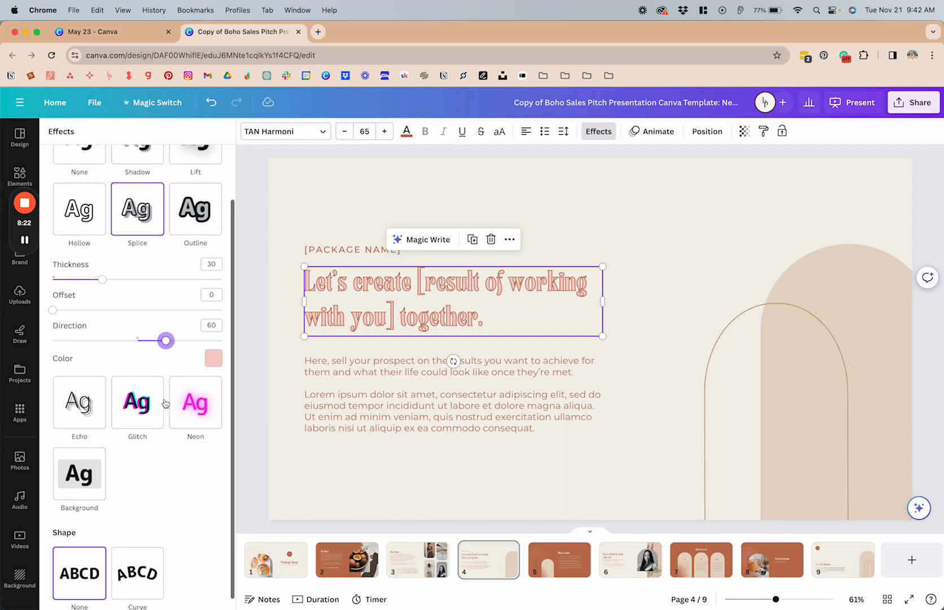
left_click(83, 399)
left_click(194, 226)
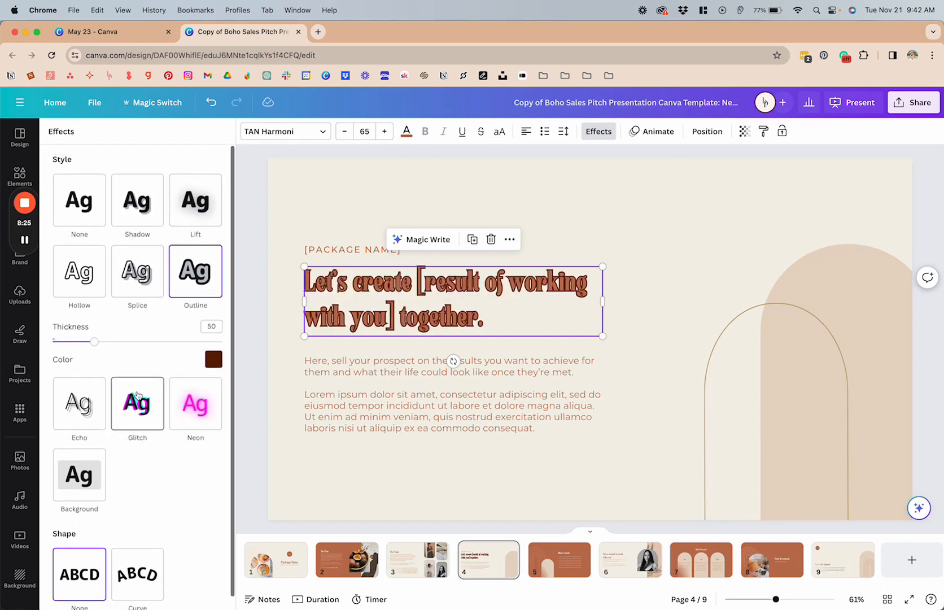
mouse_move(95, 342)
left_mouse_down()
mouse_move(189, 342)
mouse_move(96, 342)
left_mouse_up()
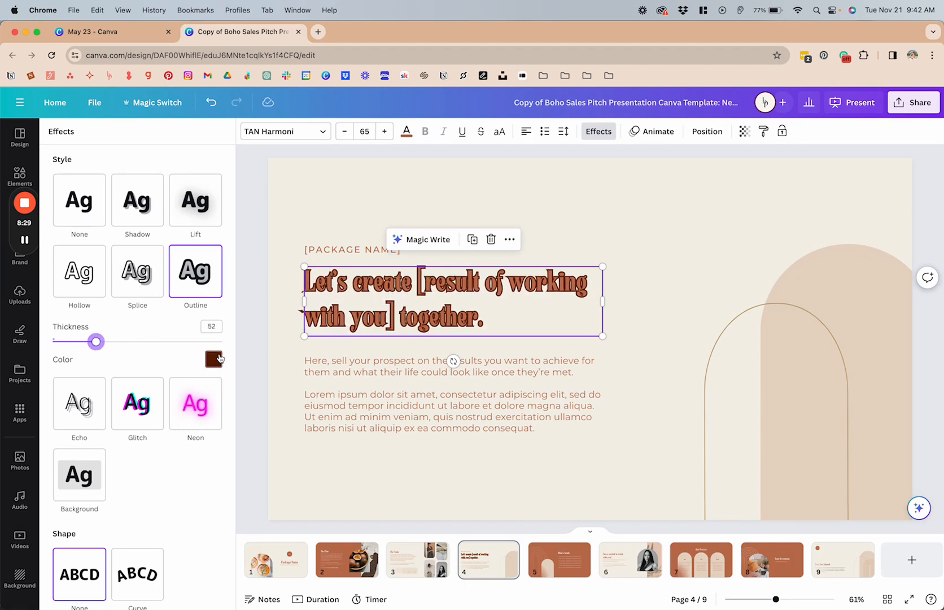
left_click(72, 414)
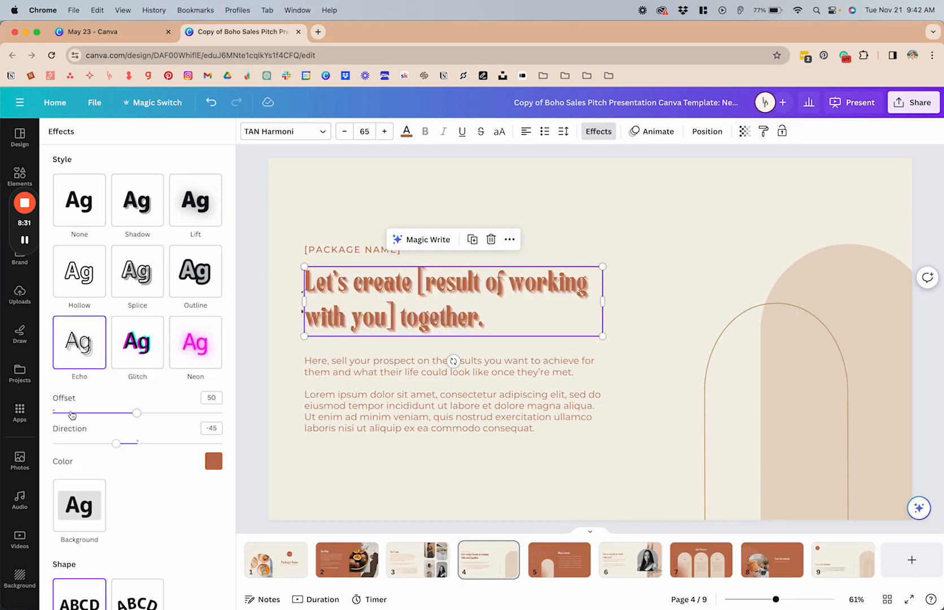
left_click_drag(136, 412, 175, 434)
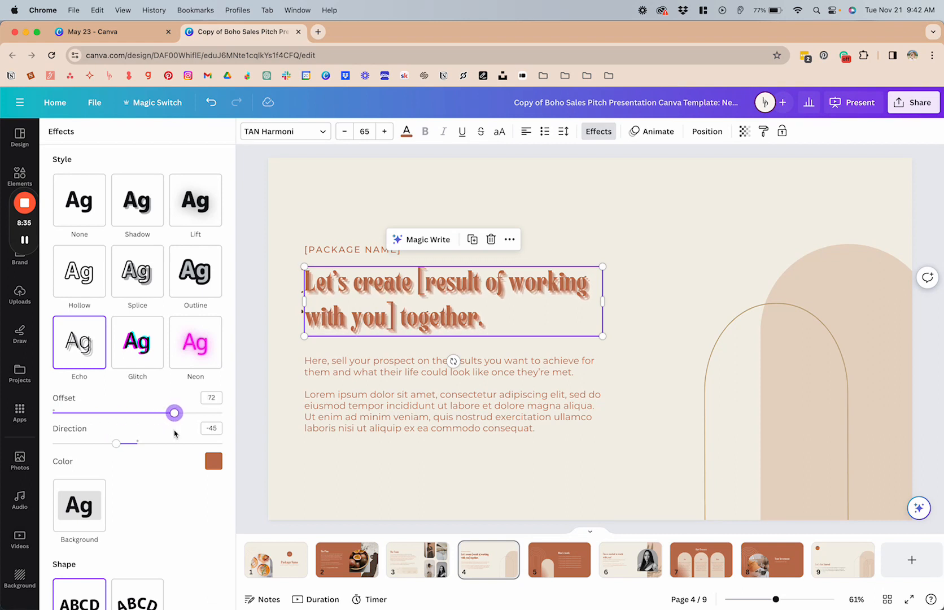
Try the Glitch effect with direction 137 on the "Let's create" heading, and the Neon effect at intensity 92.
scroll(121, 456, "down", 3)
left_click(136, 302)
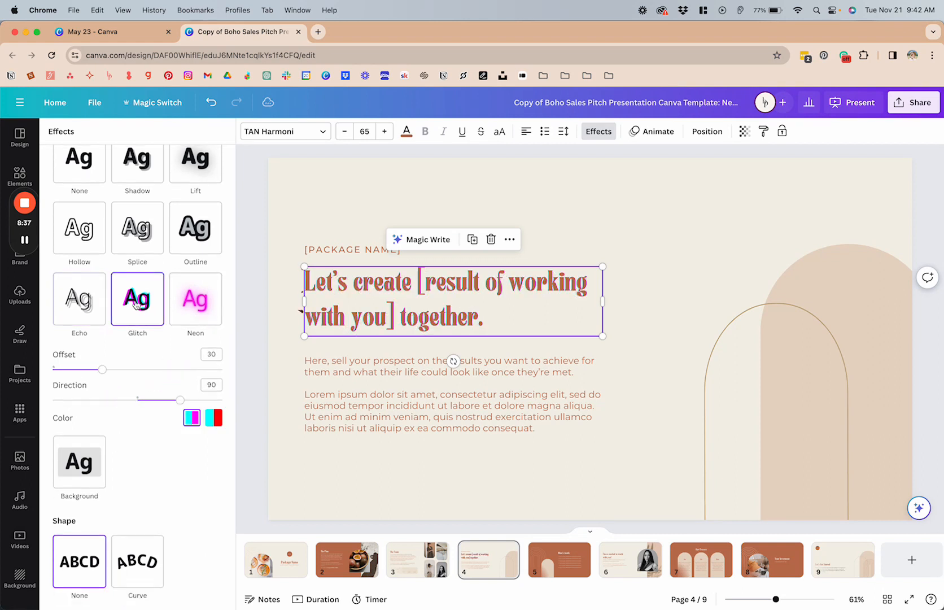
left_click_drag(179, 399, 203, 400)
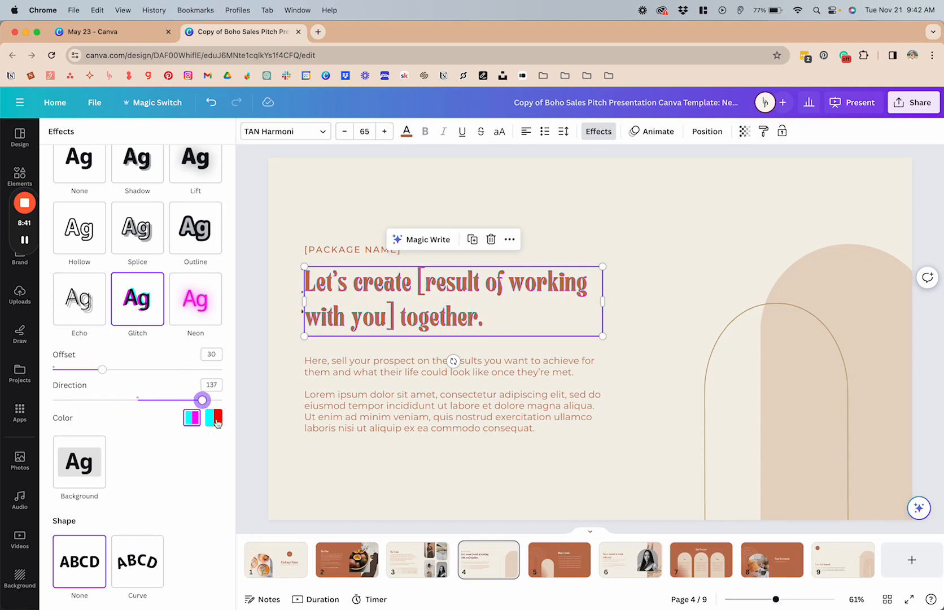
left_click(207, 316)
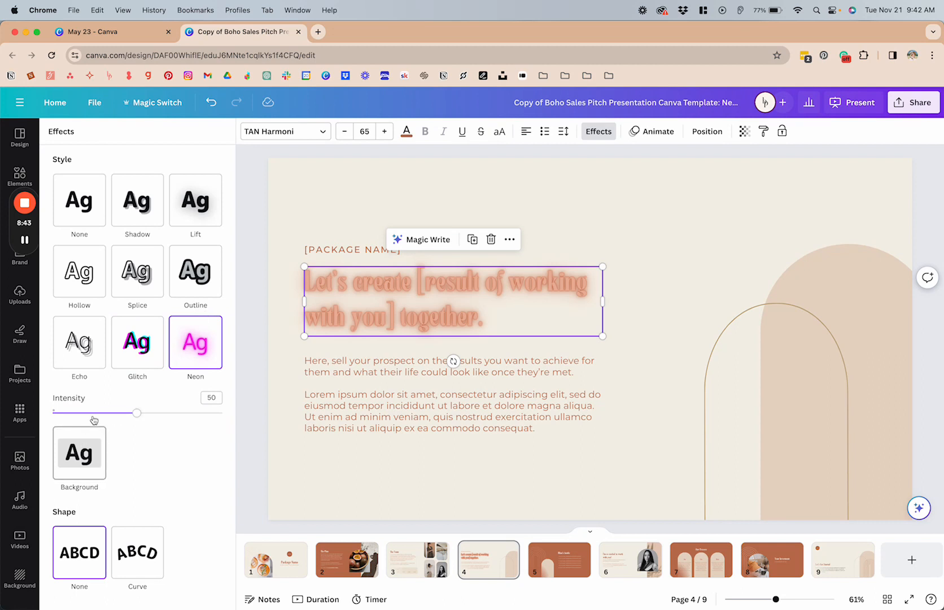
left_click_drag(137, 412, 210, 415)
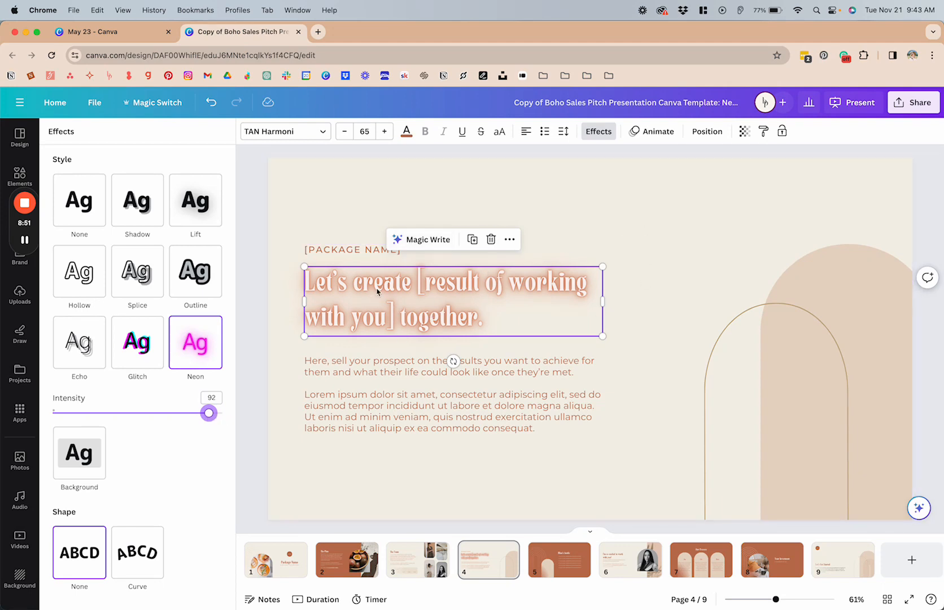
Try a near-black Background effect on the "Let's create" heading with roundness 16, spread 25 and transparency 91.
left_click(85, 461)
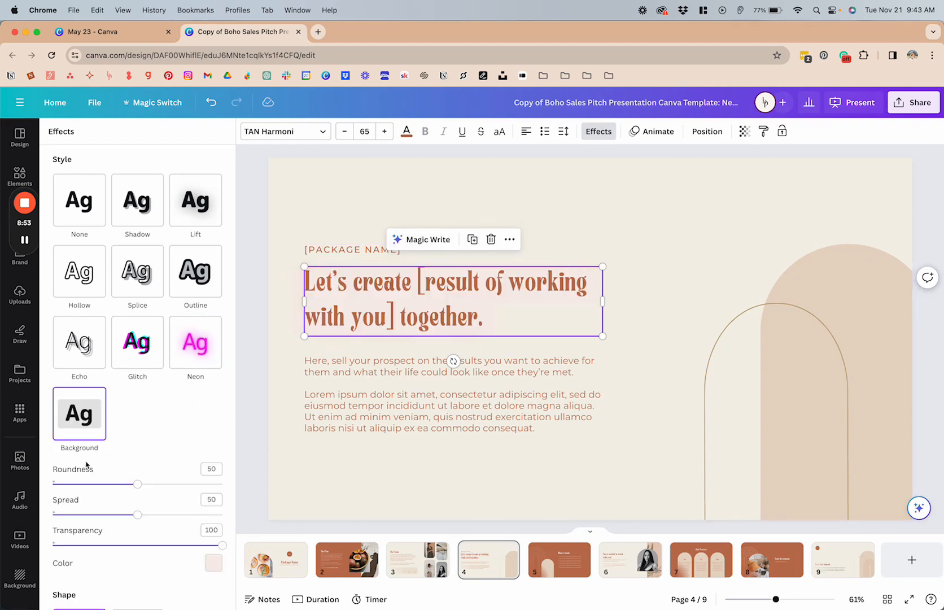
left_click(212, 563)
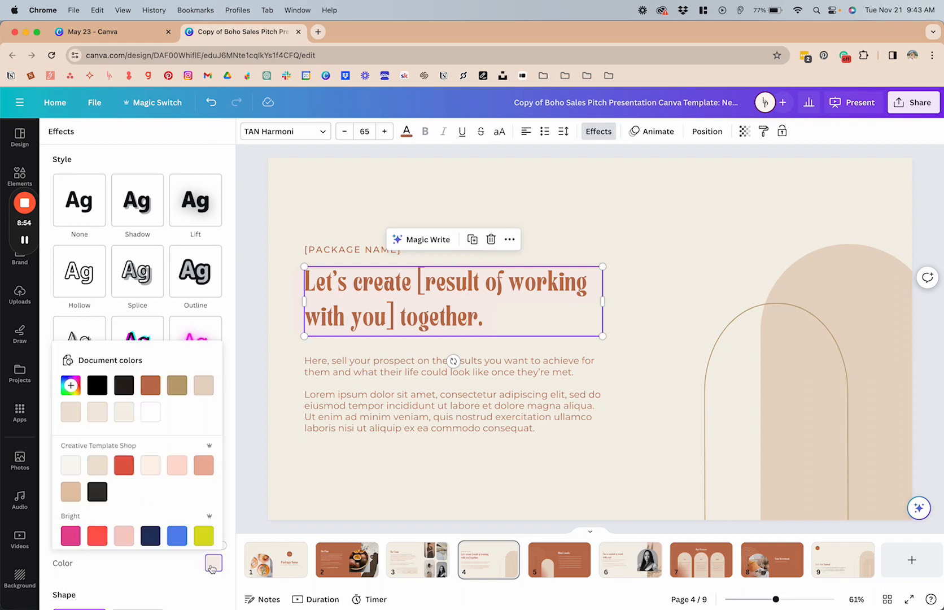
left_click(154, 392)
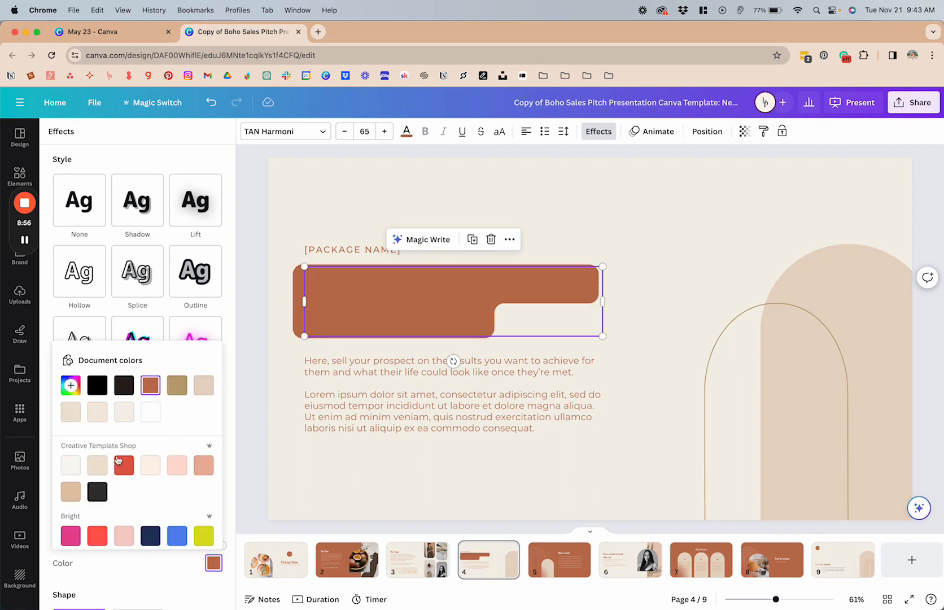
left_click(97, 490)
left_click(226, 327)
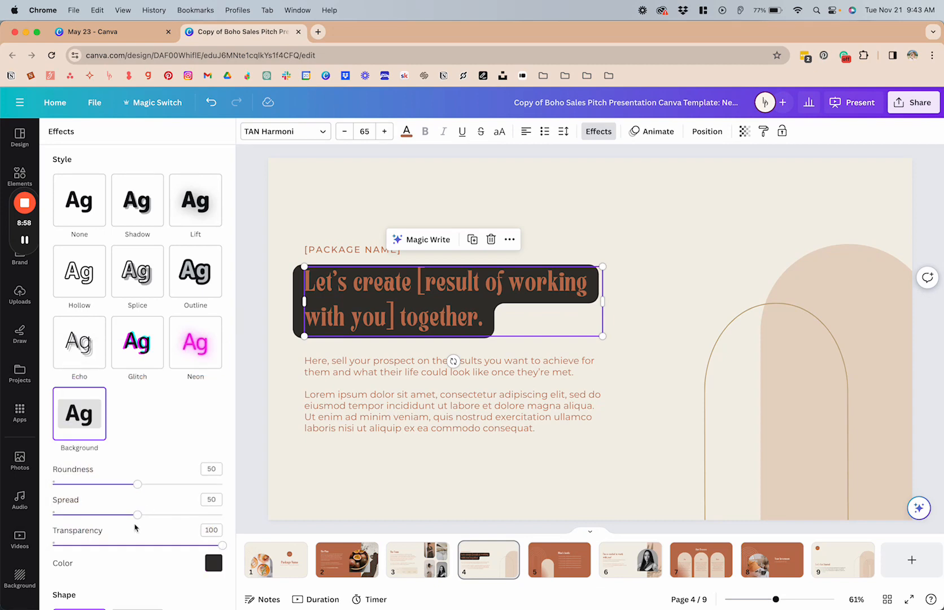
left_click_drag(136, 484, 80, 484)
left_click_drag(137, 515, 95, 515)
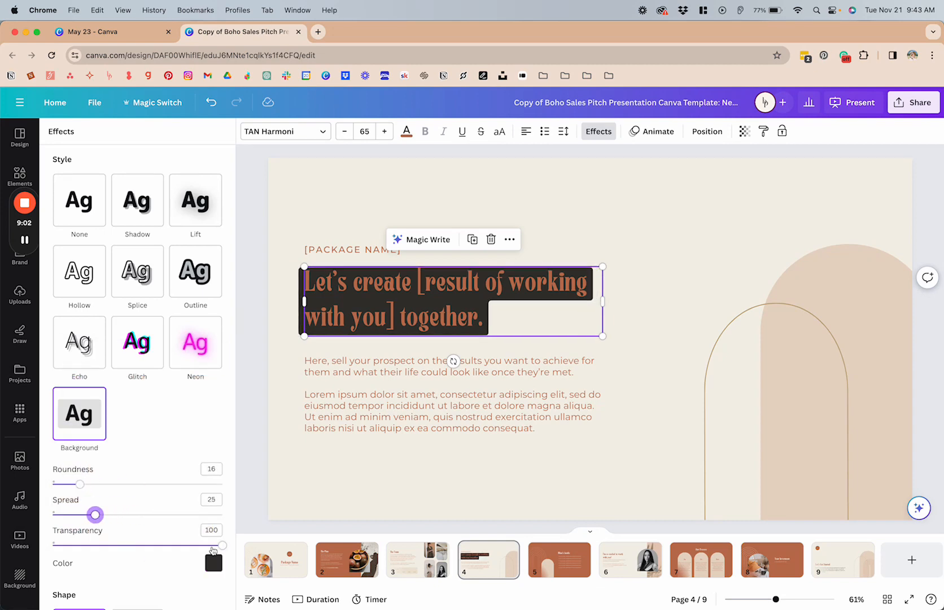
mouse_move(212, 547)
left_mouse_down()
mouse_move(76, 546)
mouse_move(207, 544)
left_mouse_up()
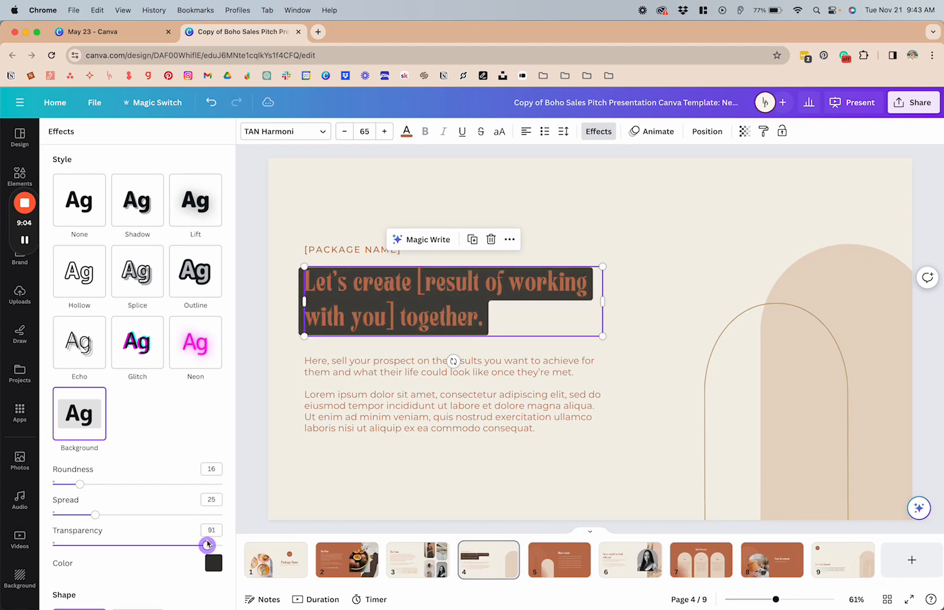
Remove the text effect from the "Let's create" heading by setting its style to None.
scroll(201, 412, "down", 3)
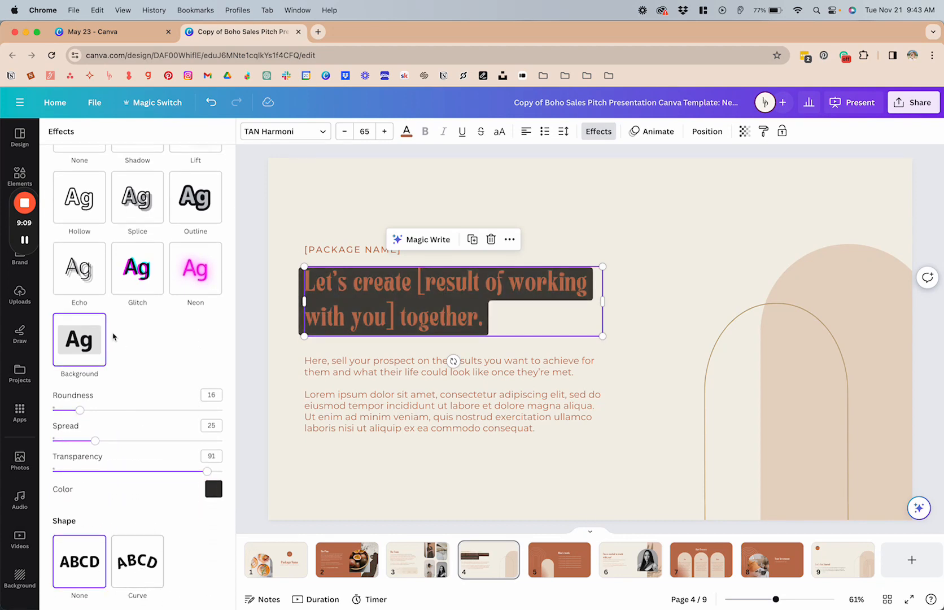
scroll(113, 337, "up", 3)
left_click(78, 198)
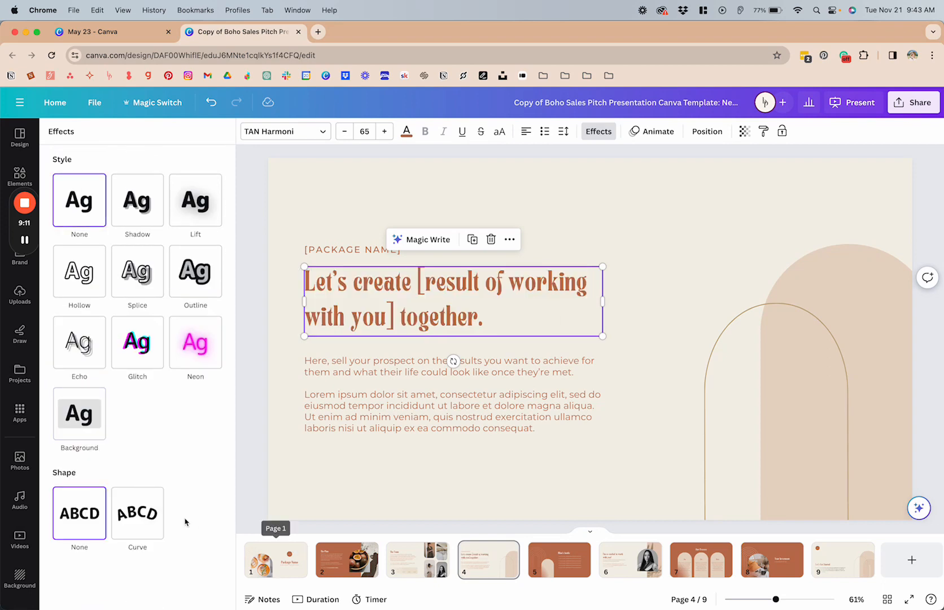
Place a copy of the "Package Name" heading above the arched photo on page 1 and curve it by 55.
left_click(276, 560)
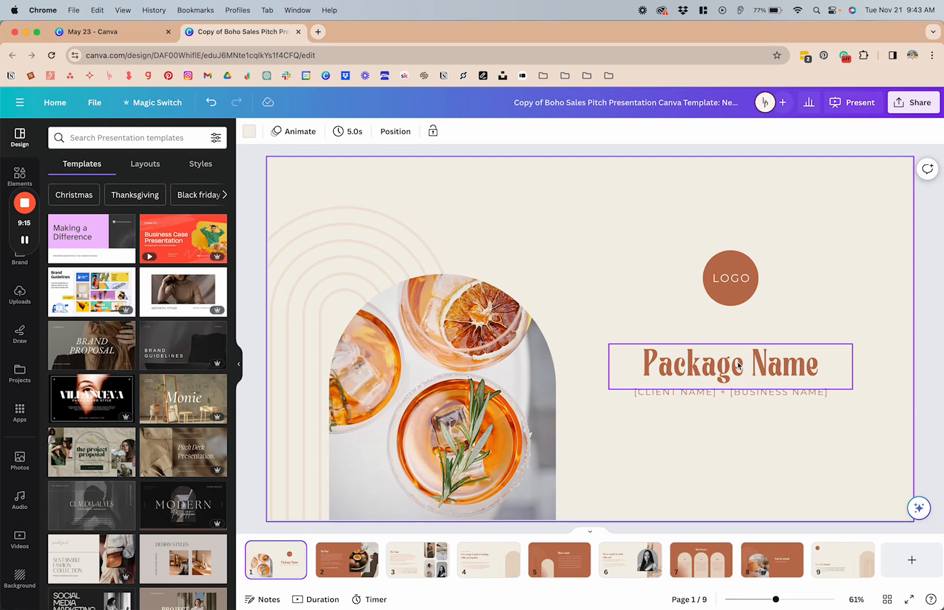
left_click_drag(738, 365, 461, 239)
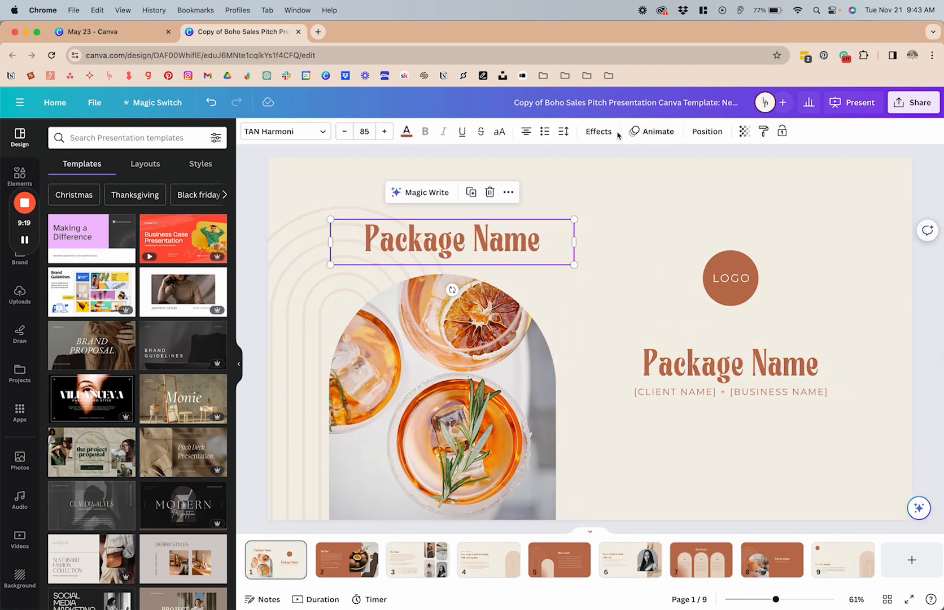
left_click(616, 133)
left_click(138, 513)
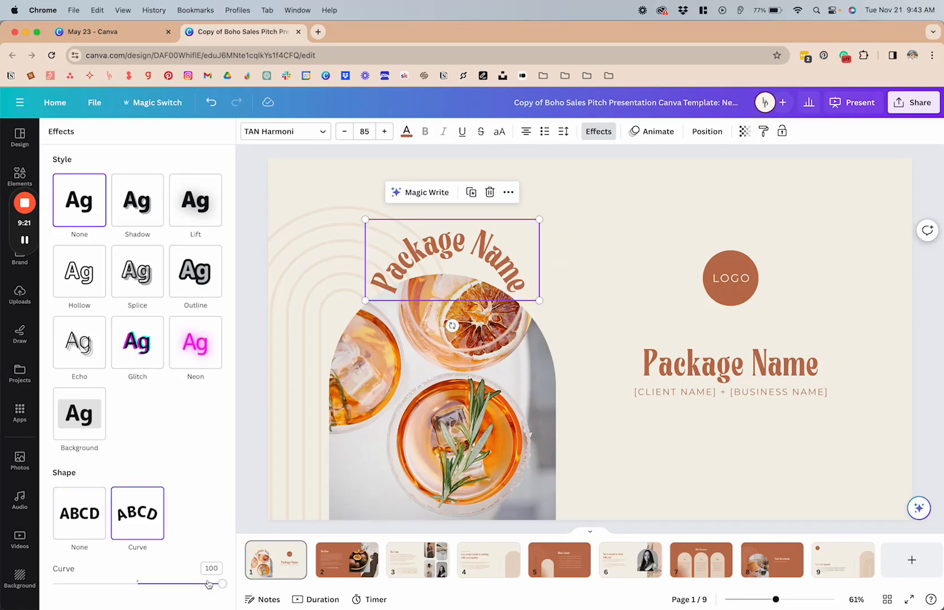
left_click_drag(208, 584, 184, 583)
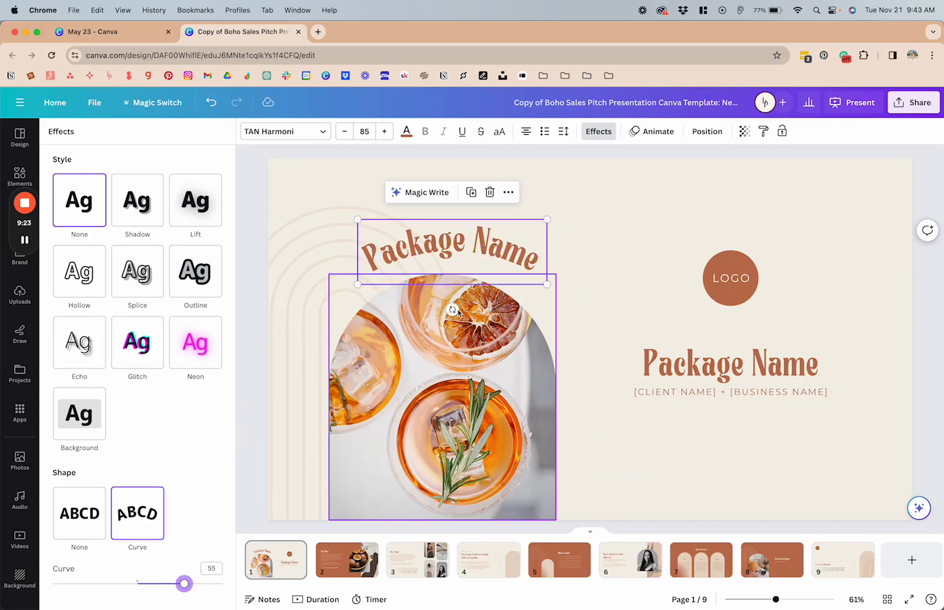
Reposition the curved "Package Name" copy over the arched photo and fine-tune its curve to follow the arch.
left_click_drag(457, 245, 441, 251)
left_click_drag(184, 584, 194, 586)
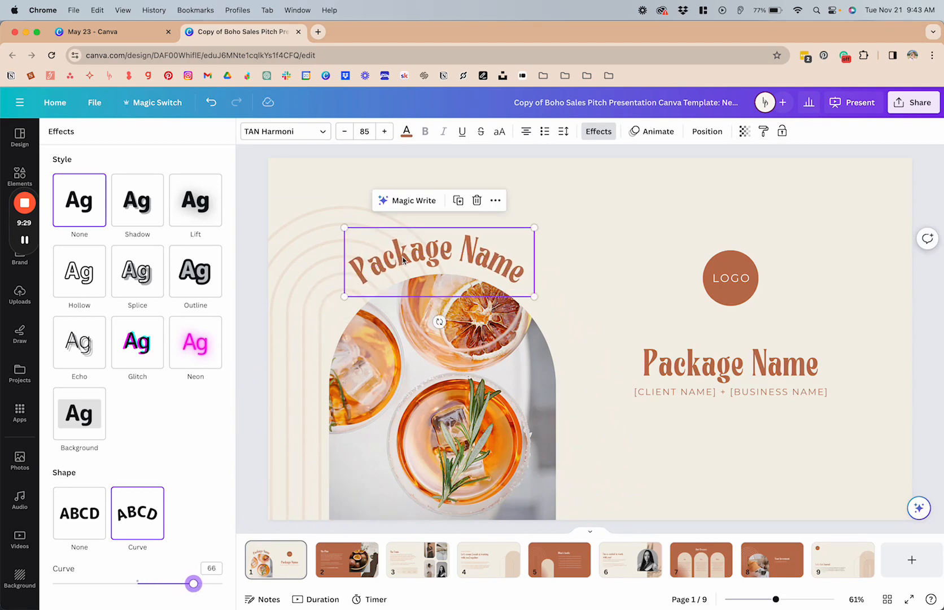
left_click_drag(405, 259, 407, 260)
mouse_move(203, 582)
left_mouse_down()
mouse_move(64, 583)
mouse_move(197, 579)
left_mouse_up()
left_click(592, 307)
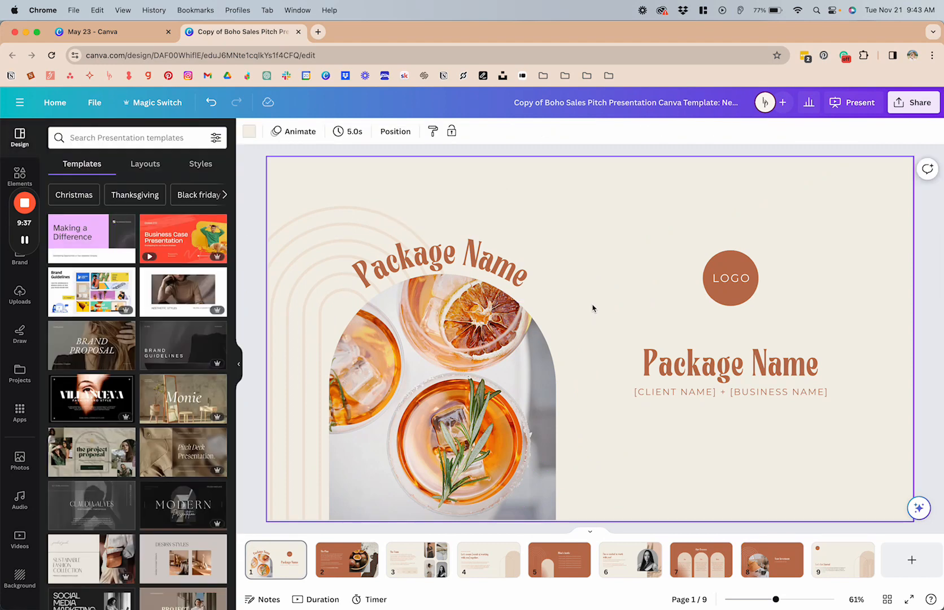
Delete the curved "Package Name" copy from page 1.
left_click(474, 250)
key("Delete")
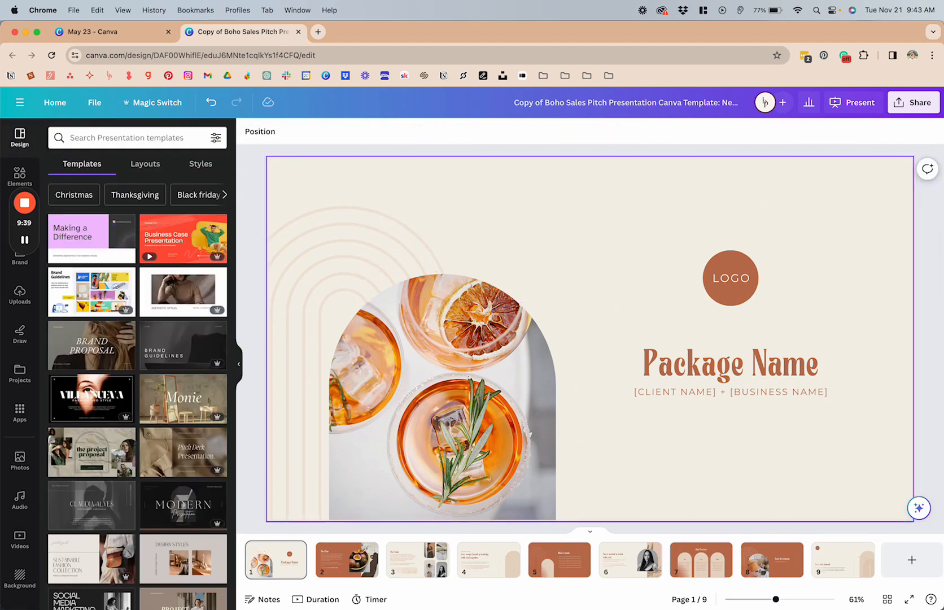
Copy the text style of the "The Plan" heading on page 2.
left_click(350, 571)
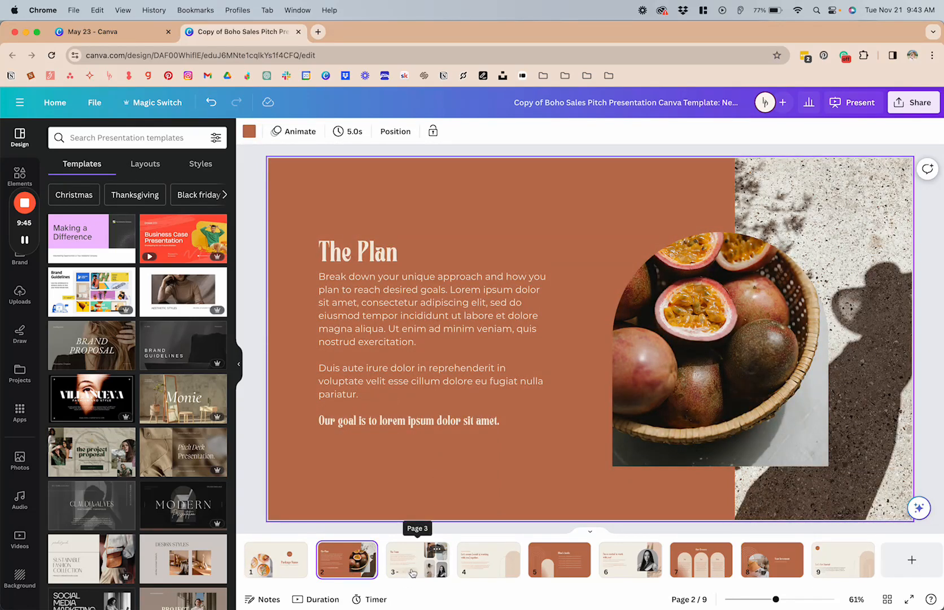
left_click(368, 260)
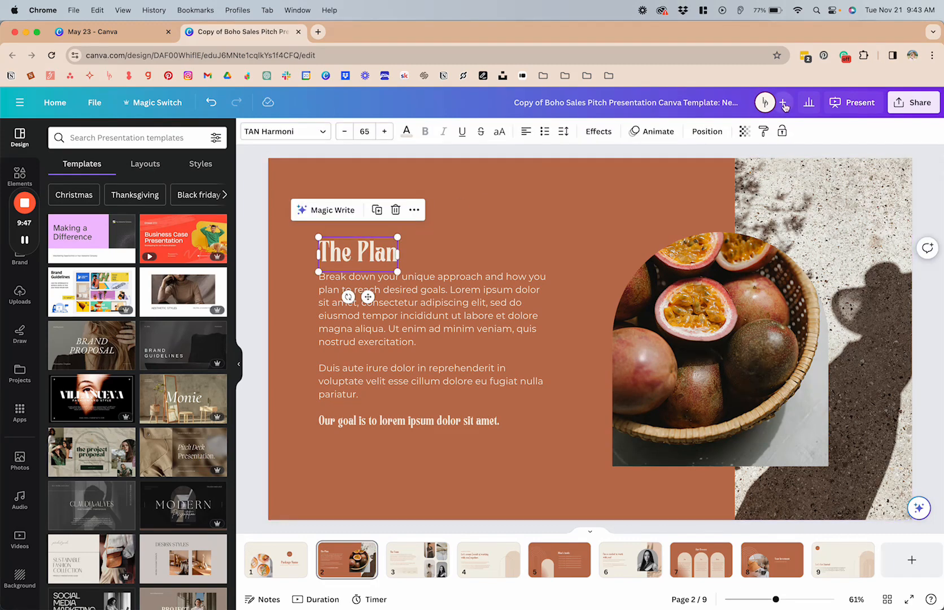
left_click(765, 133)
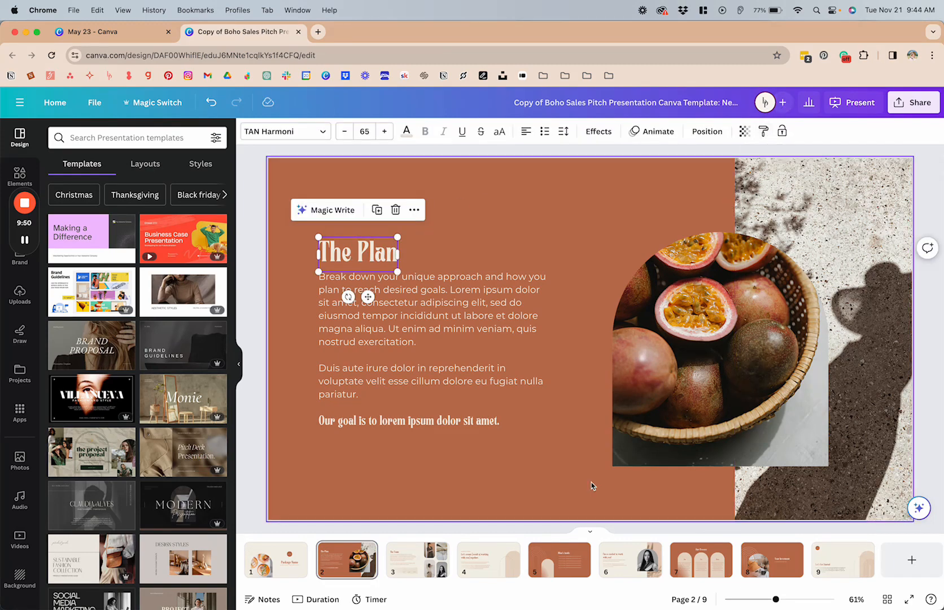